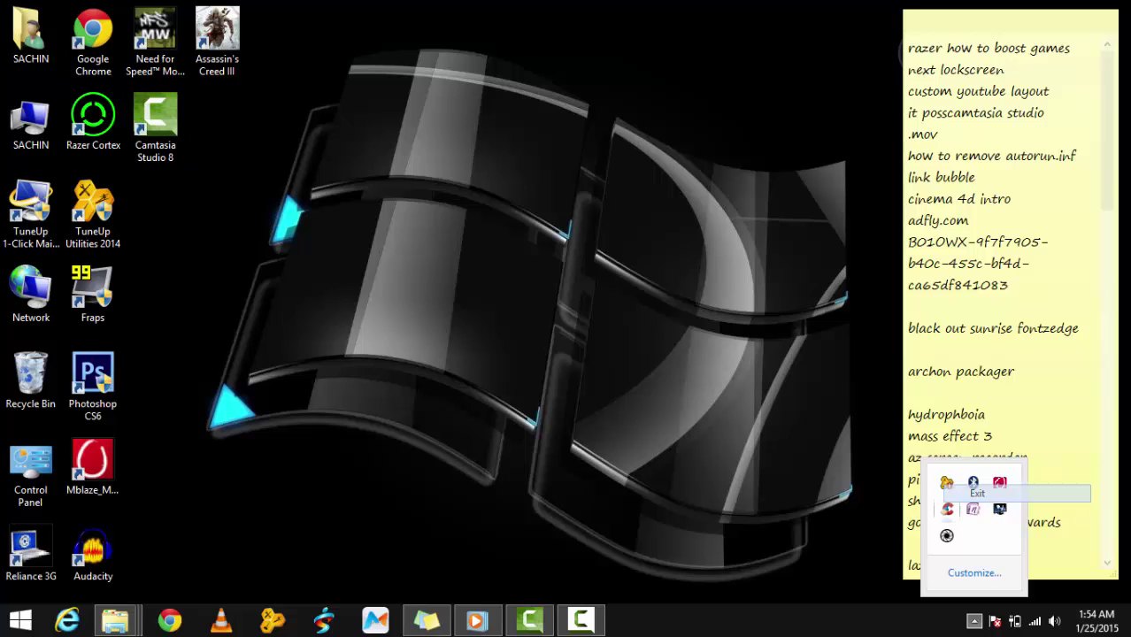
Step: Hide the sticky note from the desktop and move the CPU monitor widget into the desktop's upper-right corner
{"action": "left_click", "coordinate": [719, 448]}
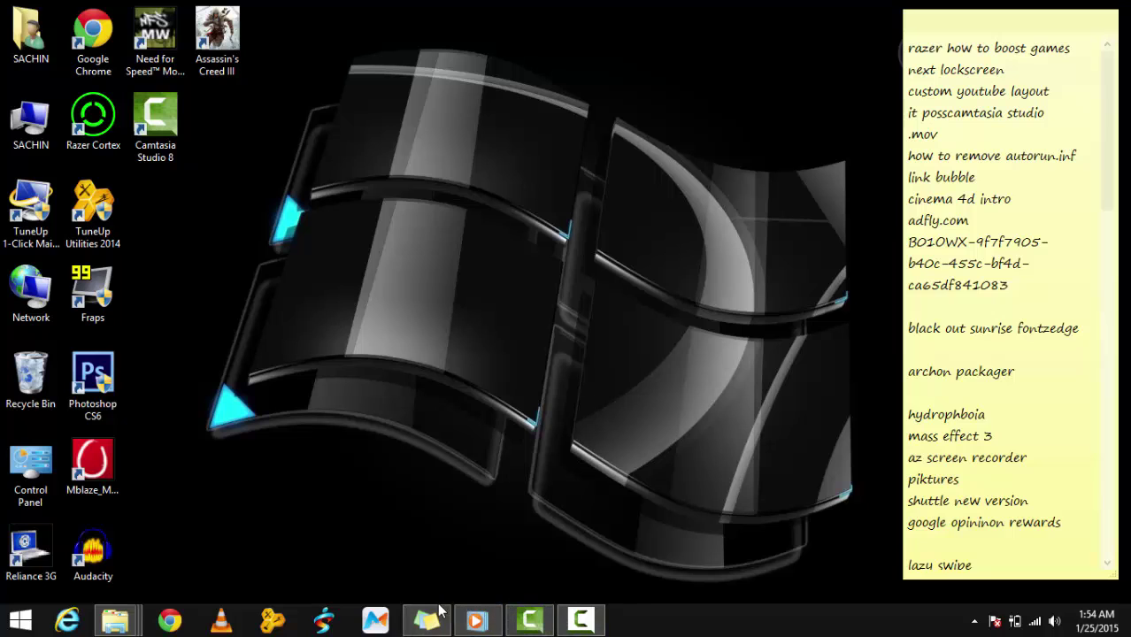
{"action": "left_click", "coordinate": [1048, 41]}
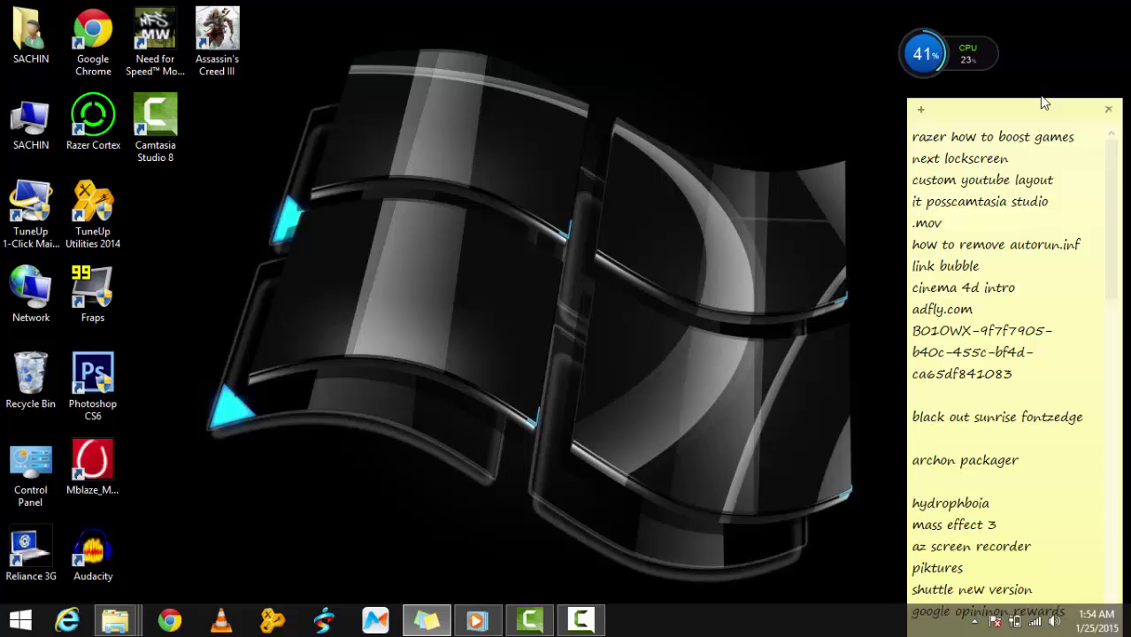
{"action": "left_click_drag", "start_coordinate": [1060, 102], "coordinate": [1042, 41]}
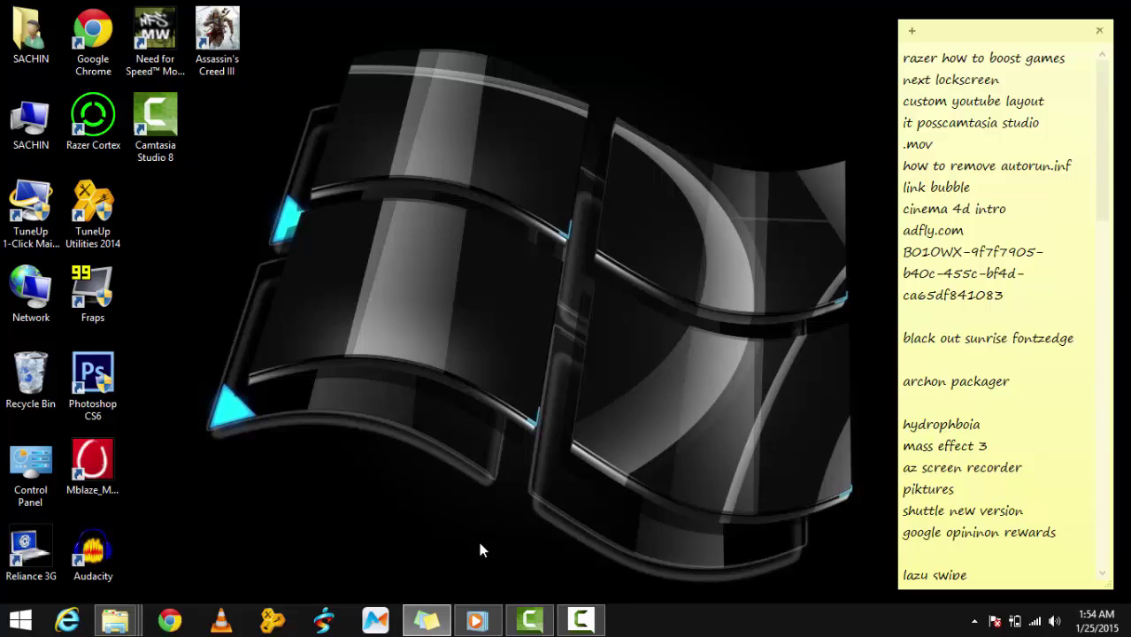
{"action": "left_click", "coordinate": [426, 619]}
{"action": "mouse_move", "coordinate": [923, 46]}
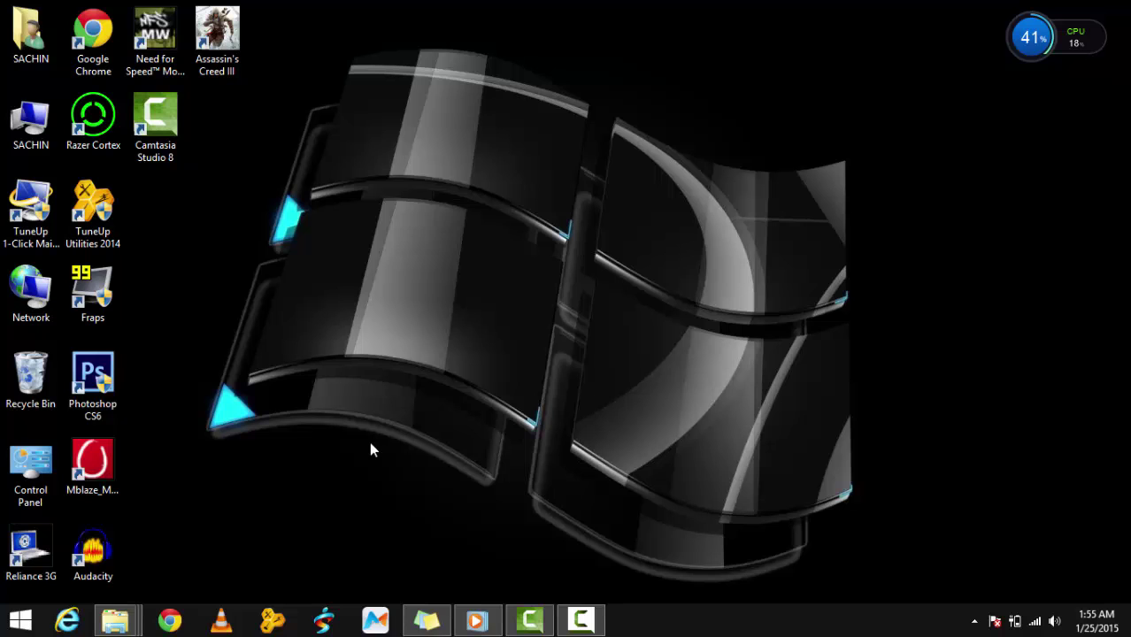
Step: Find the Run dialog through system search and launch System Configuration with the command msconfig
{"action": "key", "text": "super"}
{"action": "type", "text": "run"}
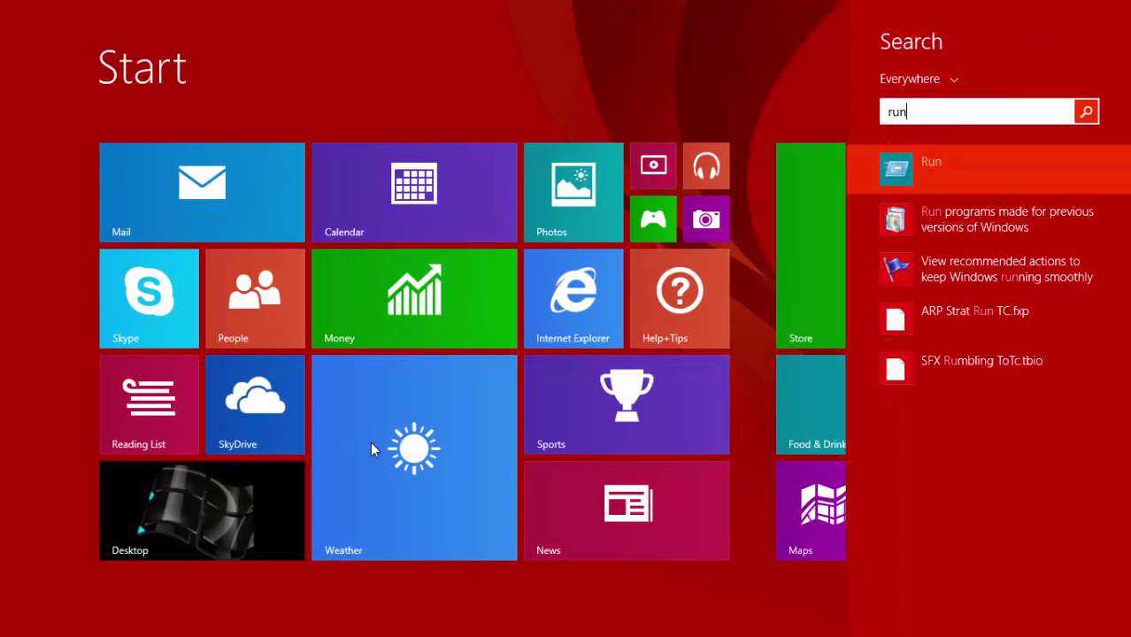
{"action": "key", "text": "Return"}
{"action": "key", "text": "BackSpace"}
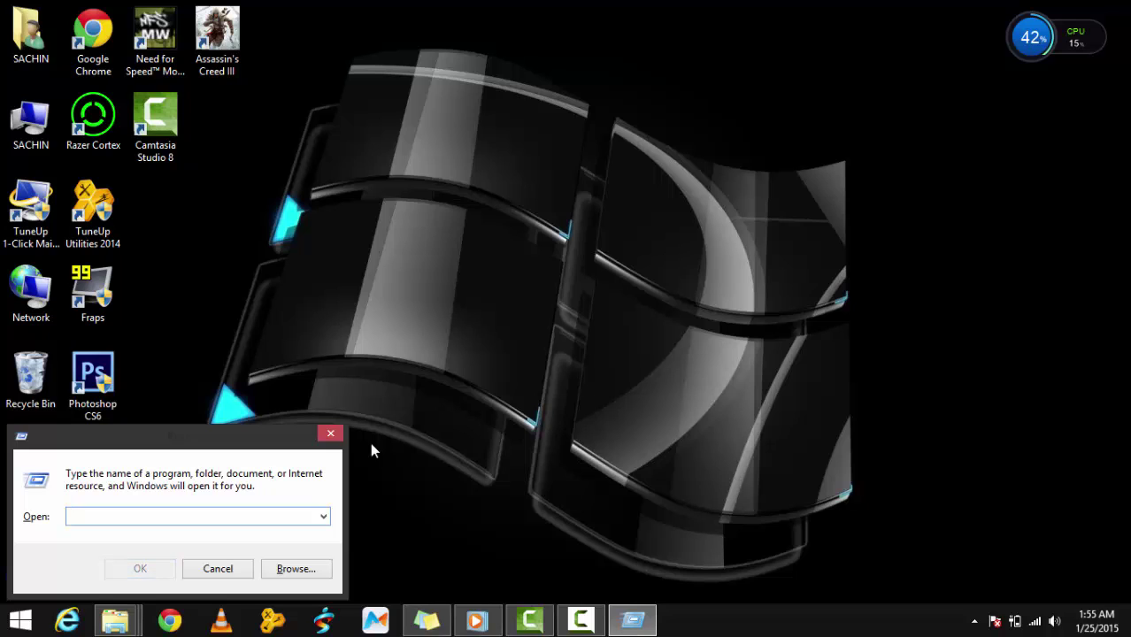
{"action": "type", "text": "msc"}
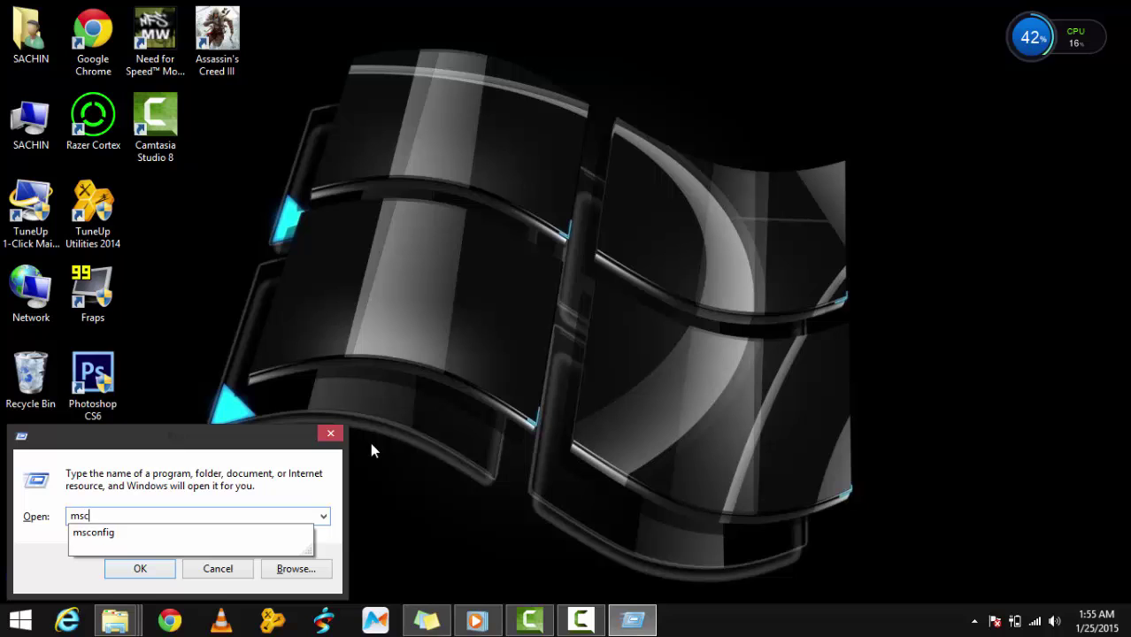
{"action": "type", "text": "onfig"}
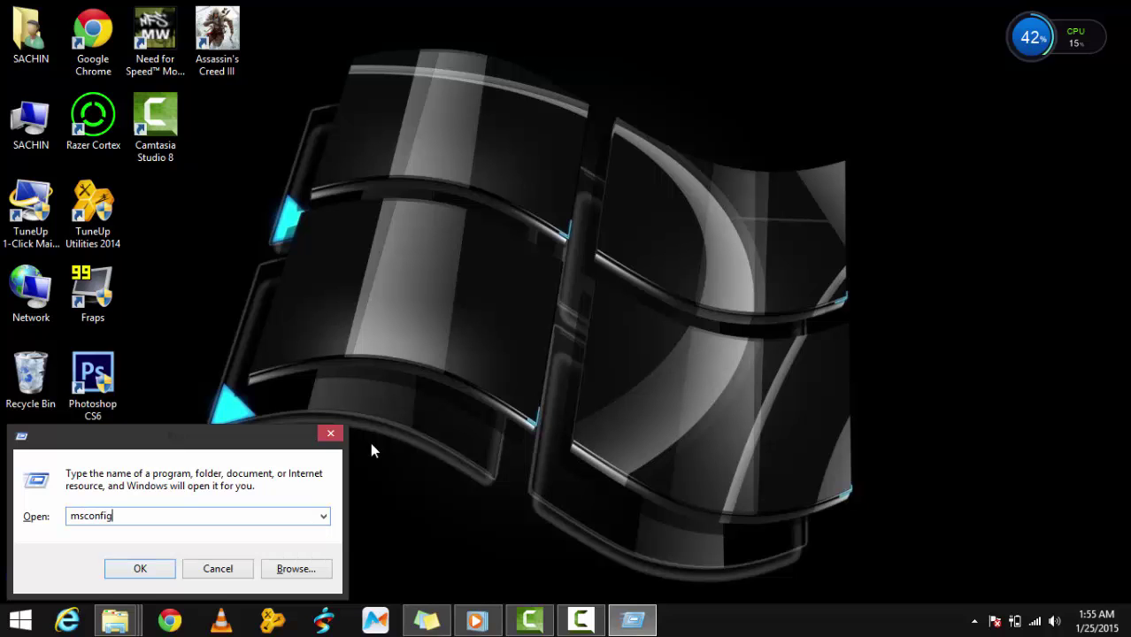
{"action": "key", "text": "Return"}
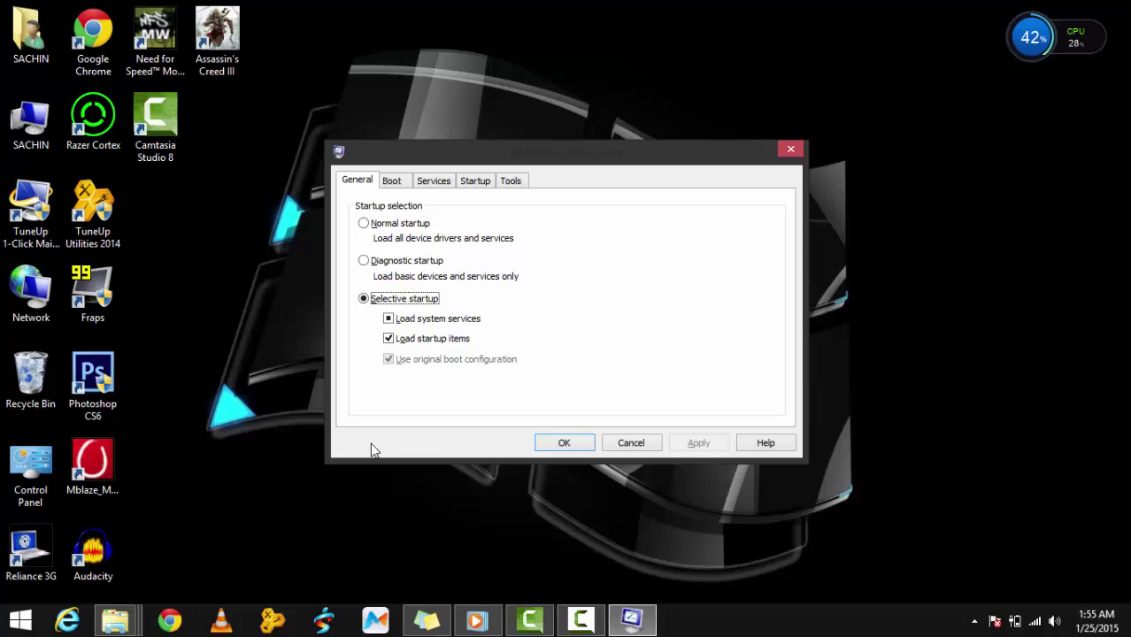
Step: Review the full list of services in System Configuration for enabled and disabled entries, and close the dialog with OK
{"action": "left_click", "coordinate": [433, 181]}
{"action": "left_click_drag", "start_coordinate": [654, 161], "coordinate": [686, 102]}
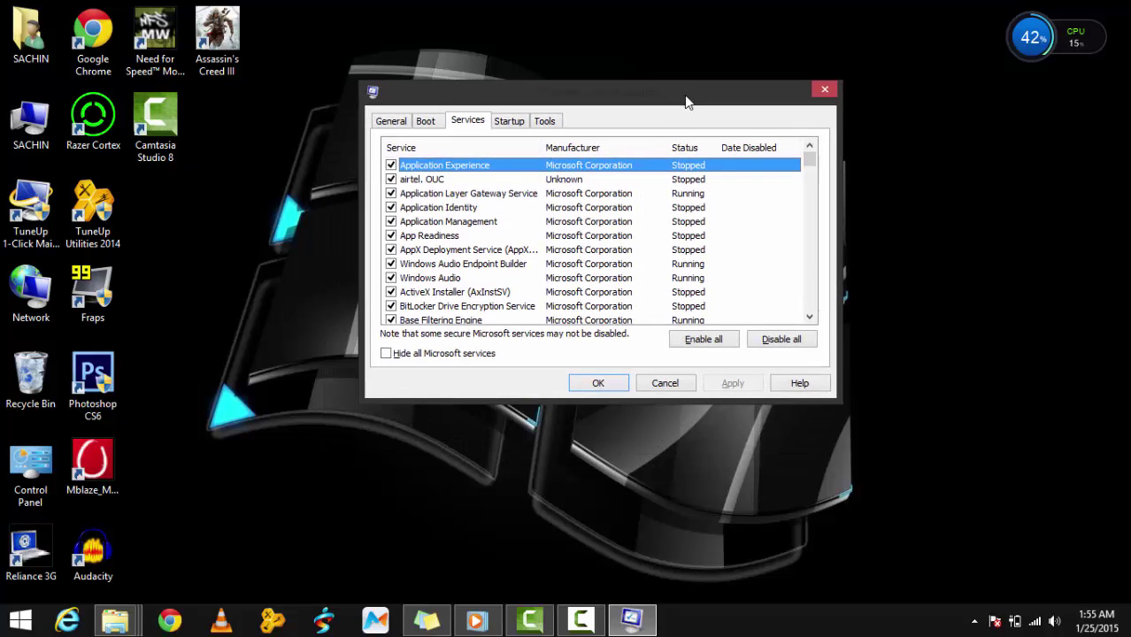
{"action": "scroll", "coordinate": [507, 224], "scroll_direction": "down", "scroll_amount": 6}
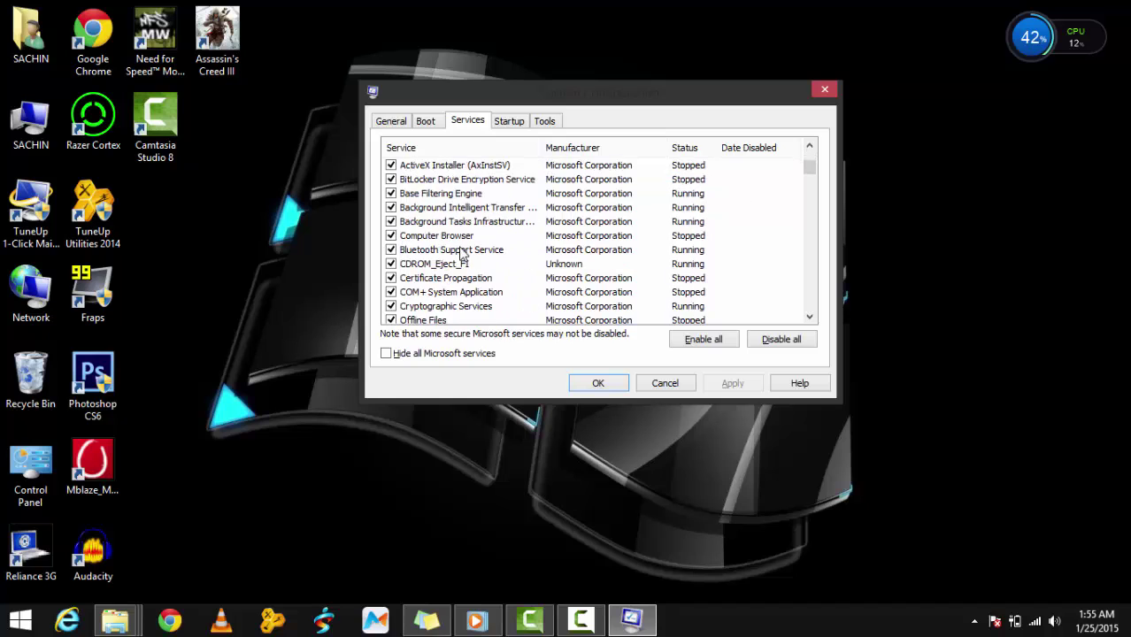
{"action": "scroll", "coordinate": [467, 255], "scroll_direction": "down", "scroll_amount": 12}
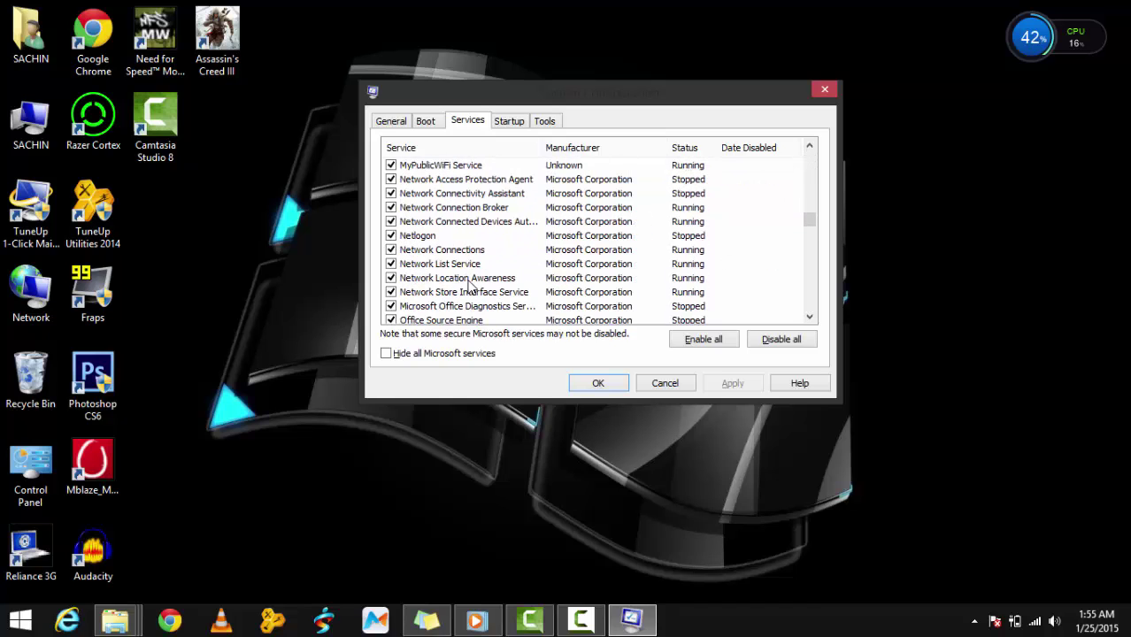
{"action": "scroll", "coordinate": [441, 288], "scroll_direction": "down", "scroll_amount": 12}
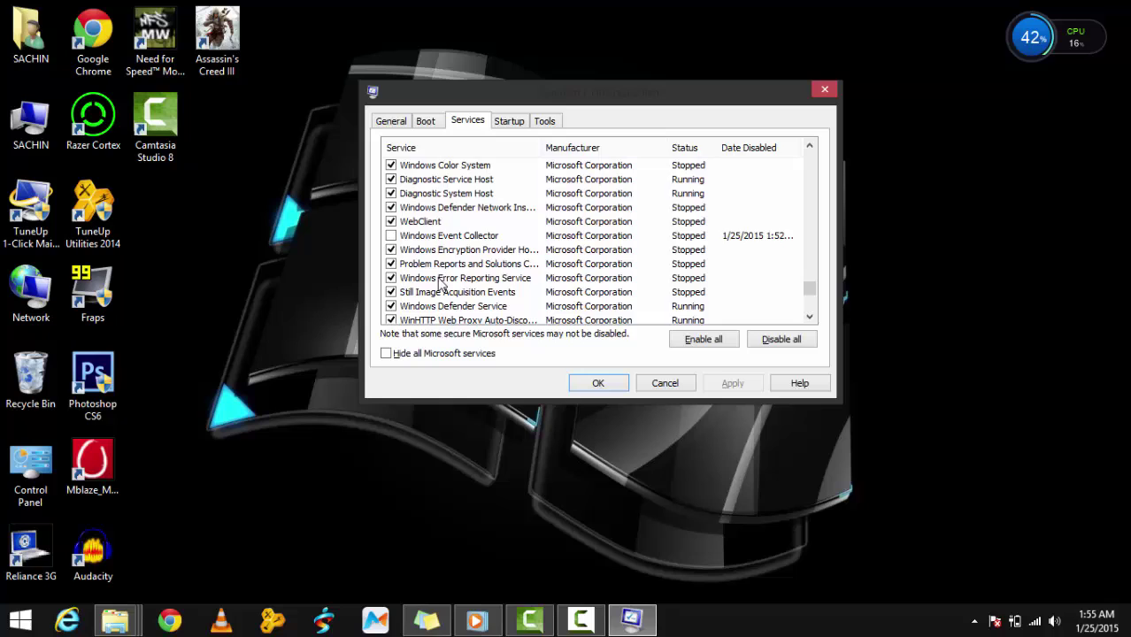
{"action": "scroll", "coordinate": [439, 282], "scroll_direction": "up", "scroll_amount": 3}
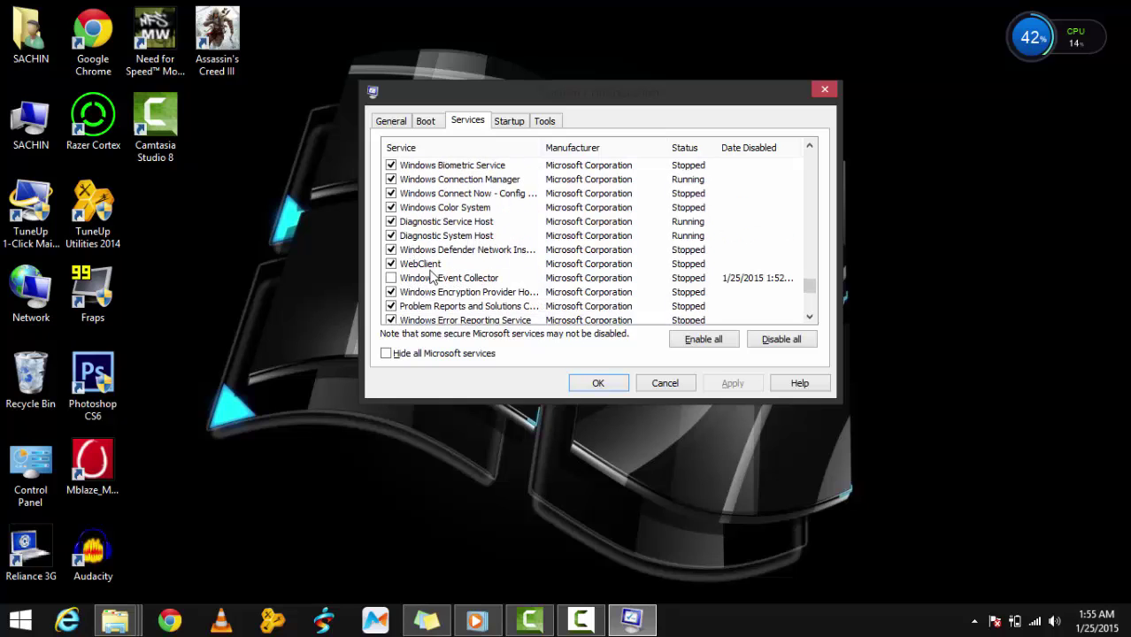
{"action": "scroll", "coordinate": [452, 268], "scroll_direction": "down", "scroll_amount": 7}
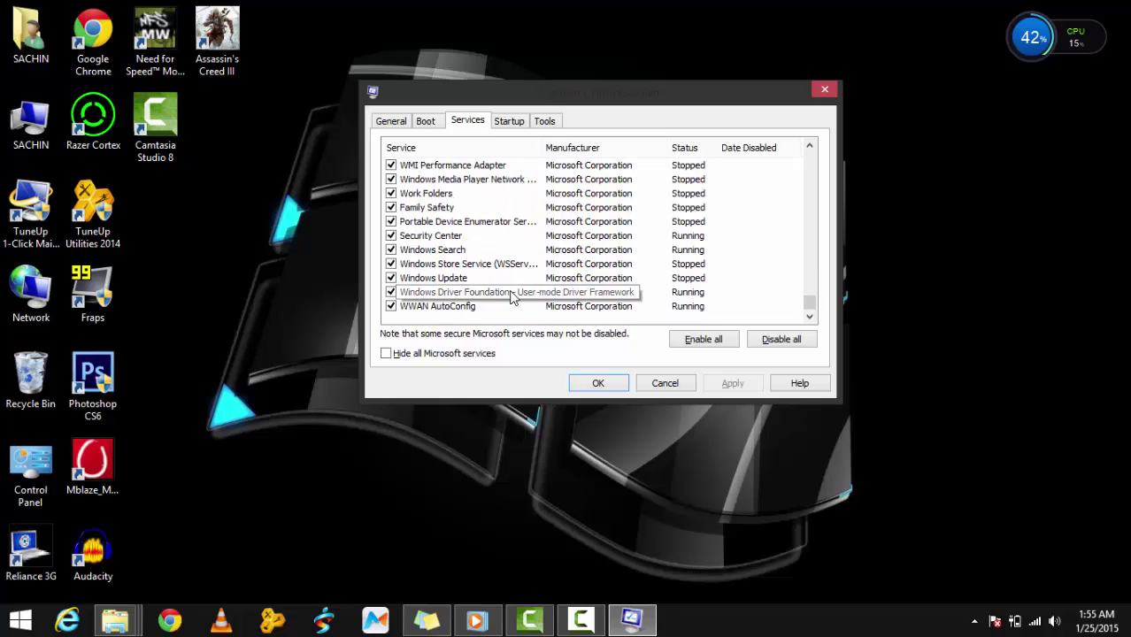
{"action": "scroll", "coordinate": [500, 283], "scroll_direction": "up", "scroll_amount": 7}
{"action": "scroll", "coordinate": [506, 280], "scroll_direction": "up", "scroll_amount": 12}
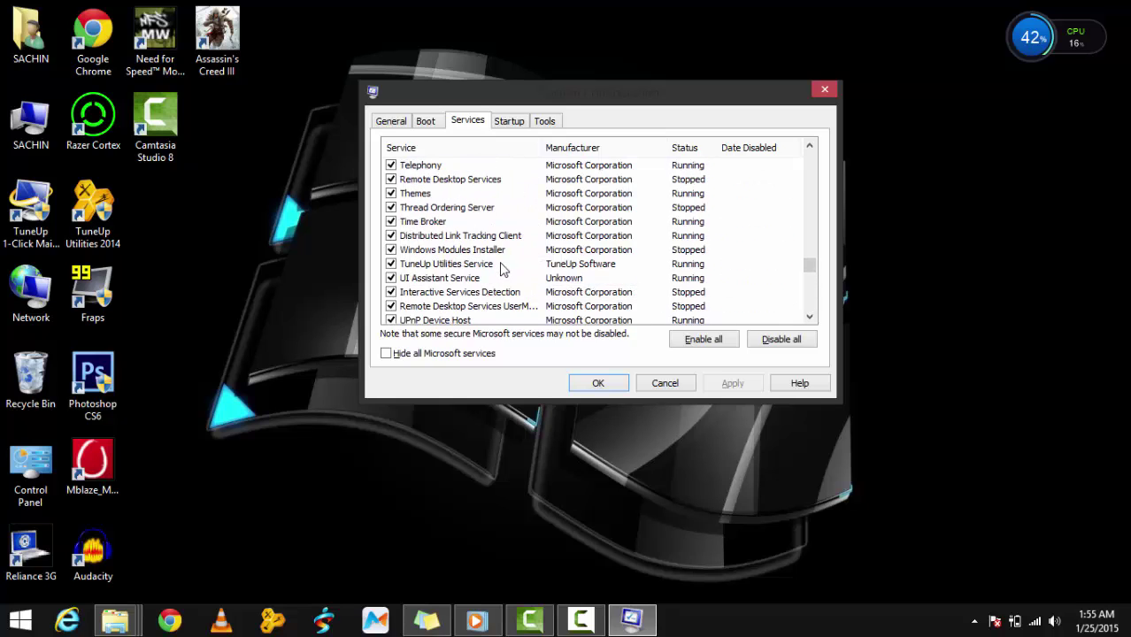
{"action": "scroll", "coordinate": [496, 256], "scroll_direction": "up", "scroll_amount": 12}
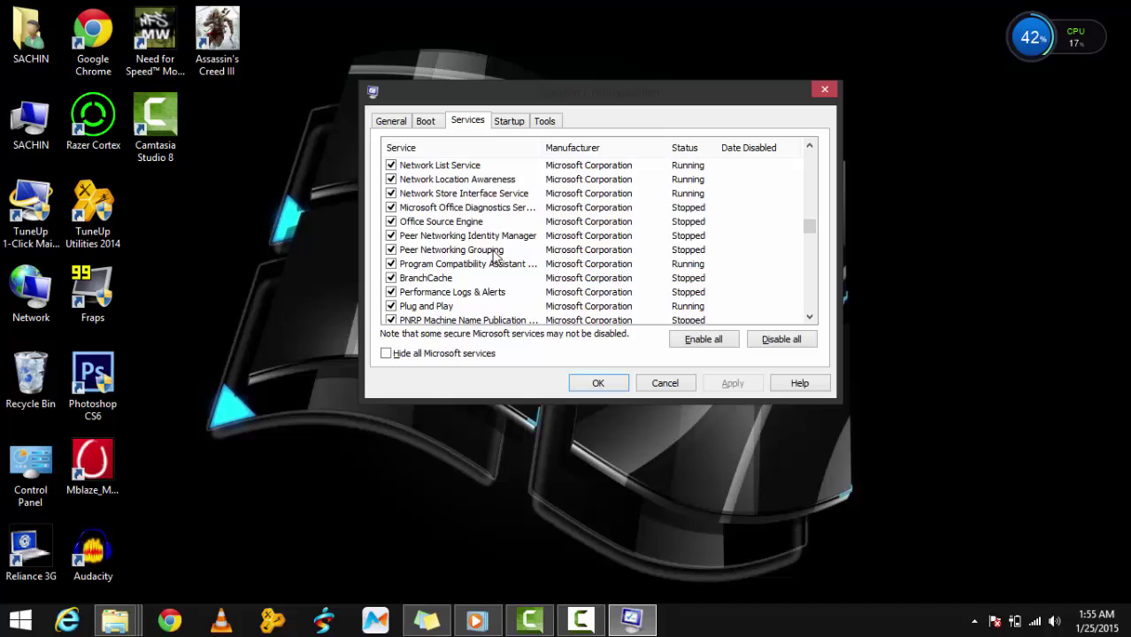
{"action": "scroll", "coordinate": [491, 261], "scroll_direction": "up", "scroll_amount": 12}
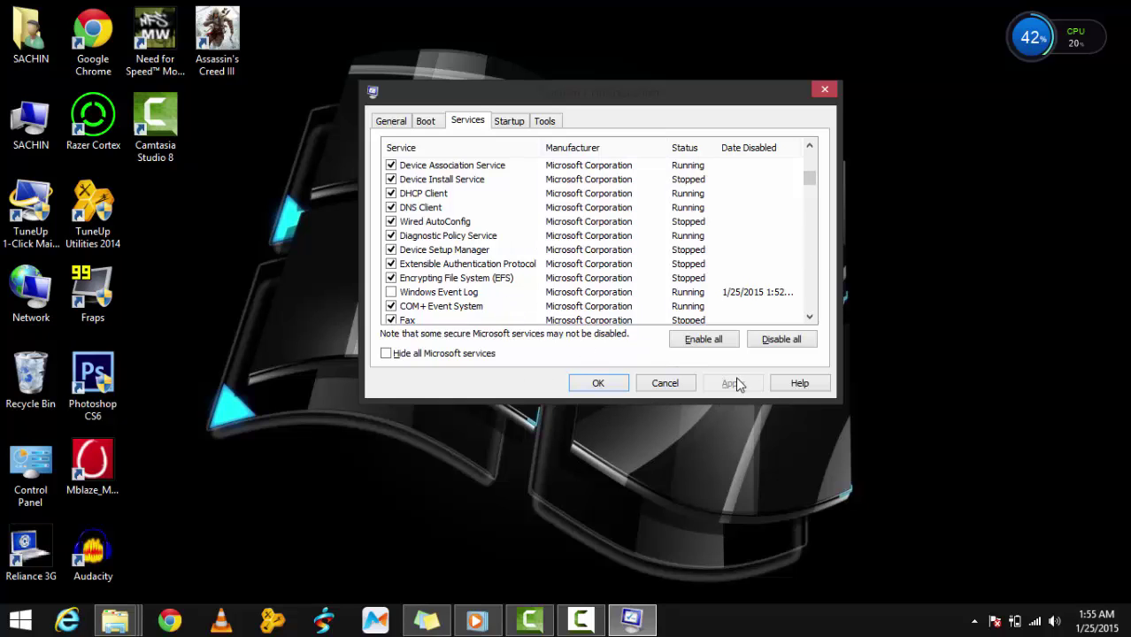
{"action": "left_click", "coordinate": [613, 383]}
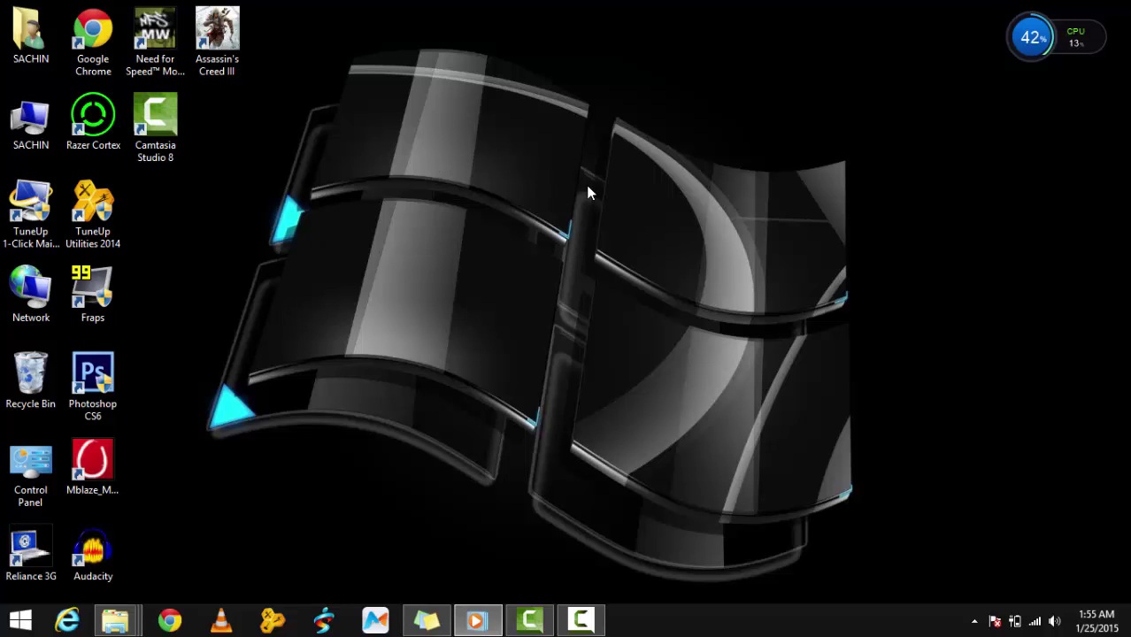
Step: Open the computer's system properties and bring up its advanced system settings
{"action": "right_click", "coordinate": [14, 128]}
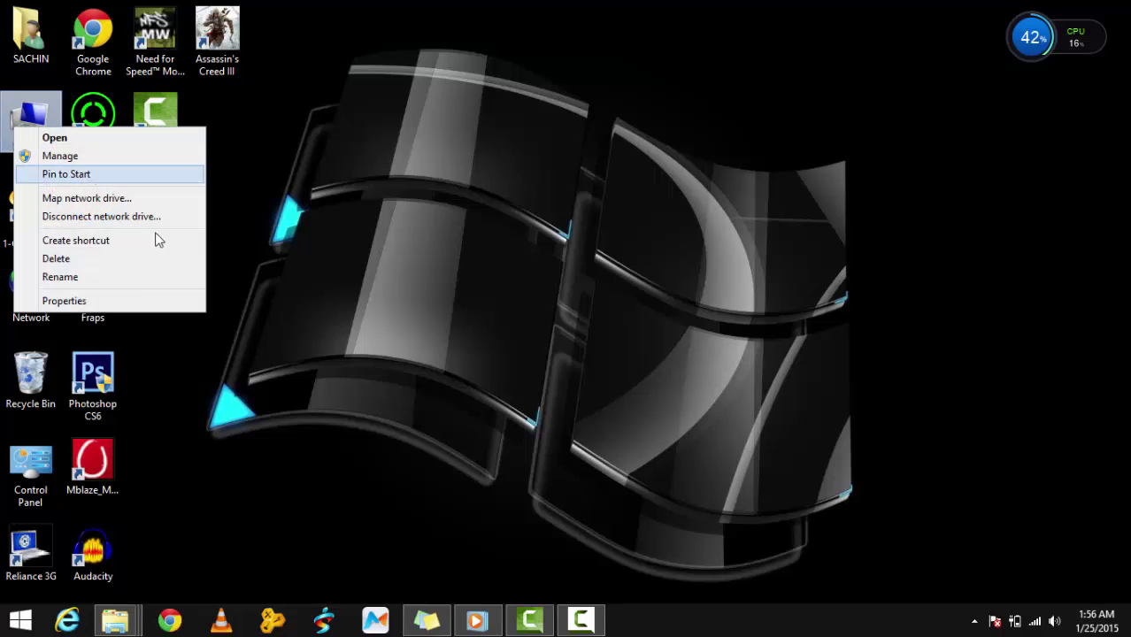
{"action": "left_click", "coordinate": [130, 309]}
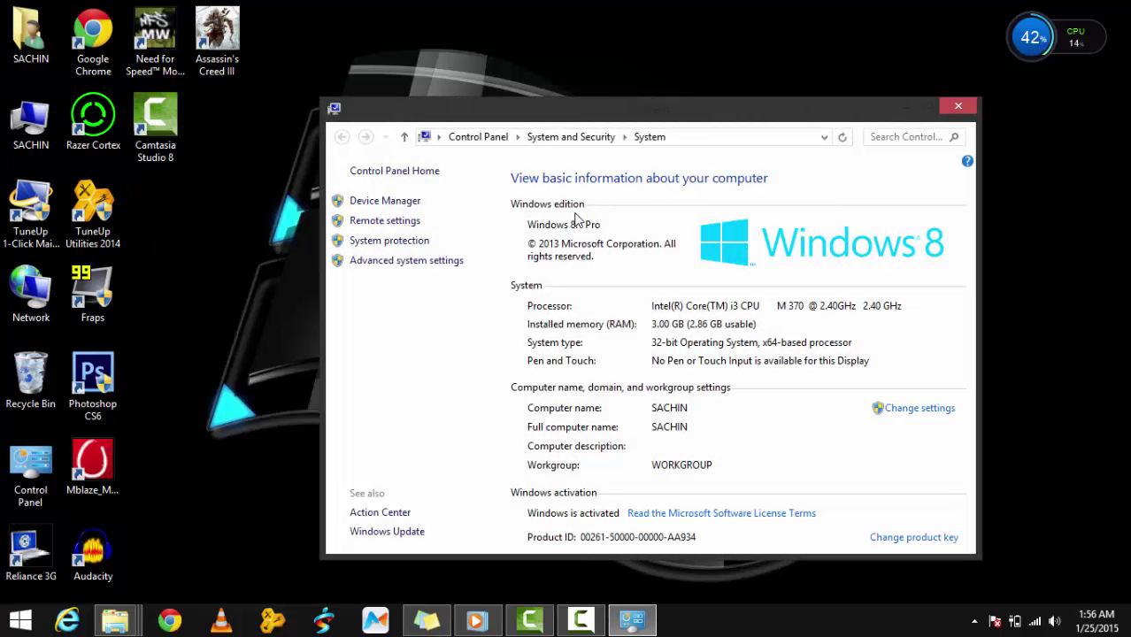
{"action": "left_click_drag", "start_coordinate": [576, 111], "coordinate": [545, 81]}
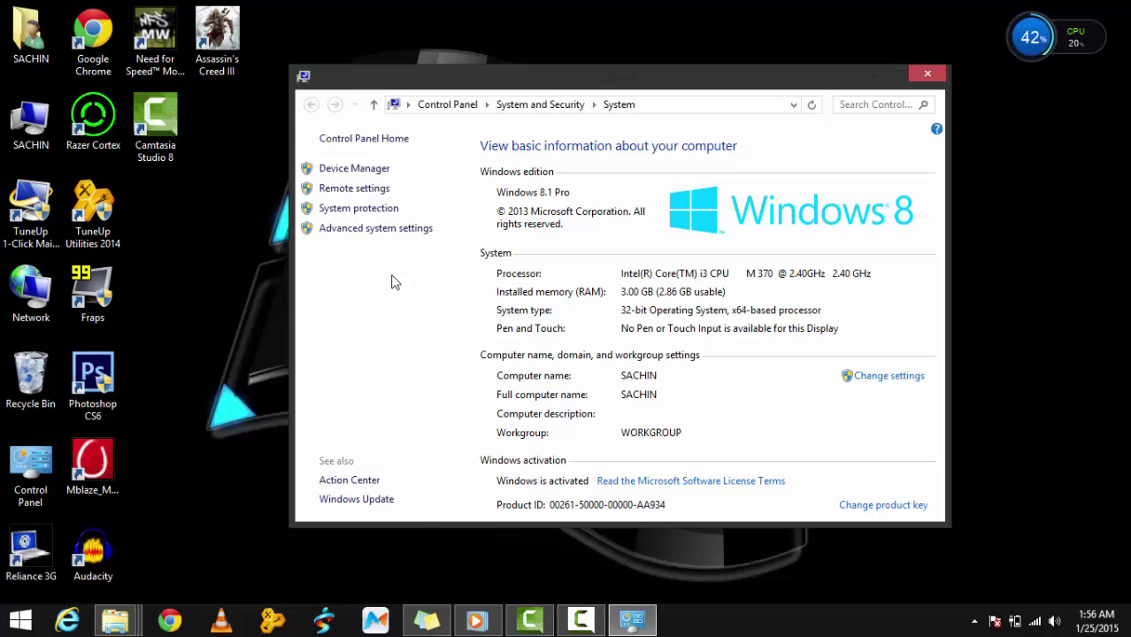
{"action": "left_click", "coordinate": [409, 237]}
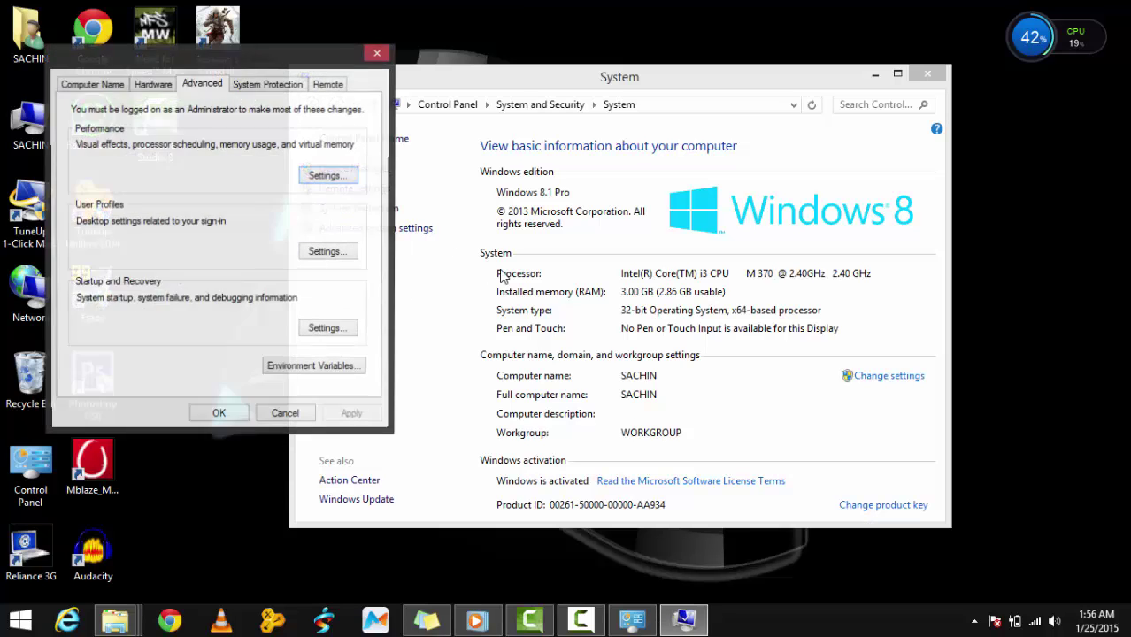
{"action": "left_click_drag", "start_coordinate": [237, 67], "coordinate": [647, 121]}
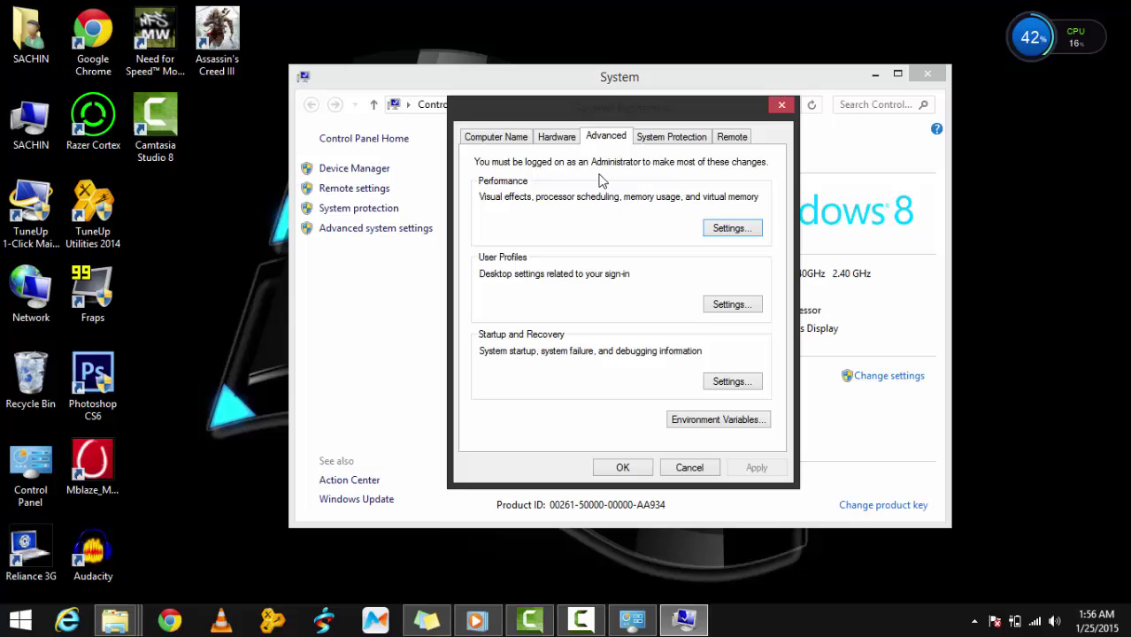
Step: Apply "Let Windows choose what's best for my computer" as the visual effects setting in the performance options and close the system windows
{"action": "left_click", "coordinate": [731, 228]}
{"action": "left_click_drag", "start_coordinate": [644, 174], "coordinate": [604, 77]}
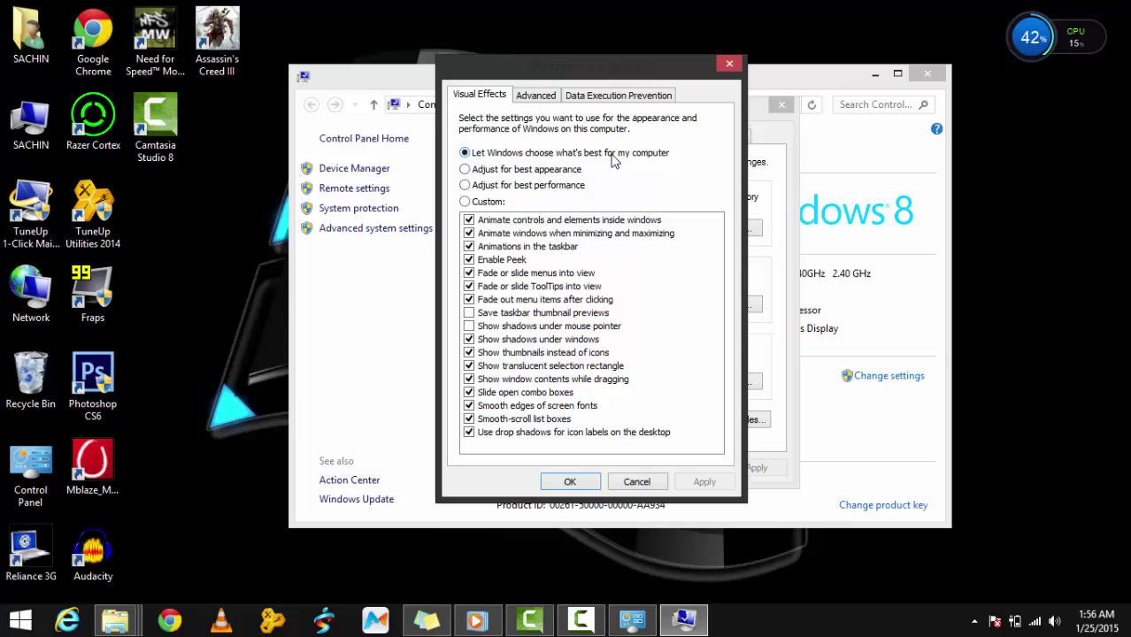
{"action": "left_click", "coordinate": [561, 189]}
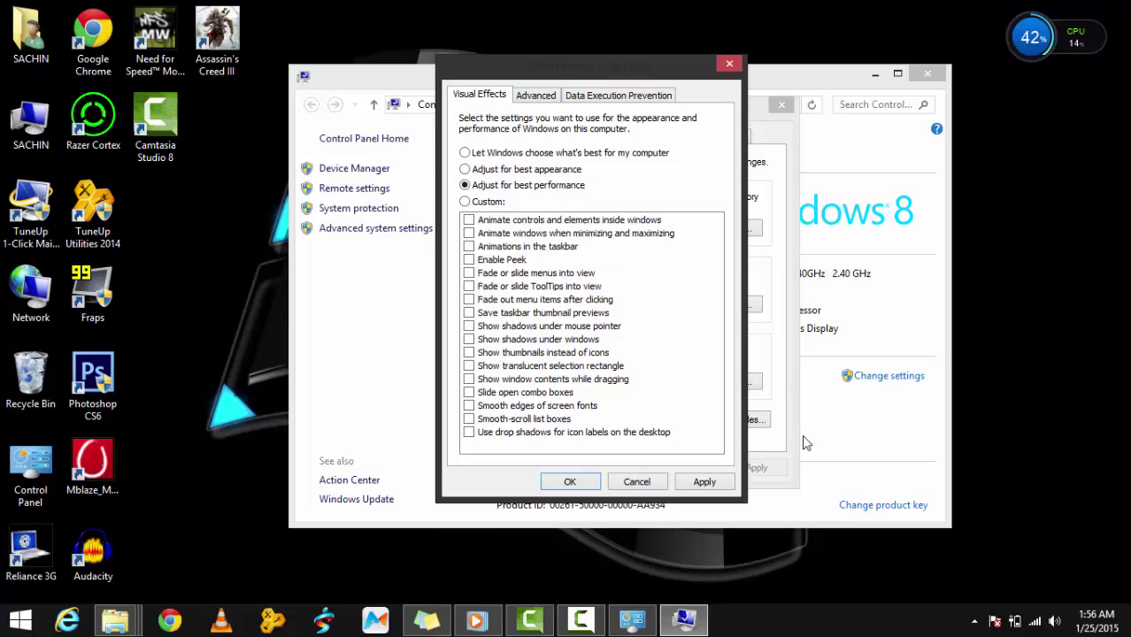
{"action": "left_click", "coordinate": [493, 157]}
{"action": "left_click", "coordinate": [704, 481]}
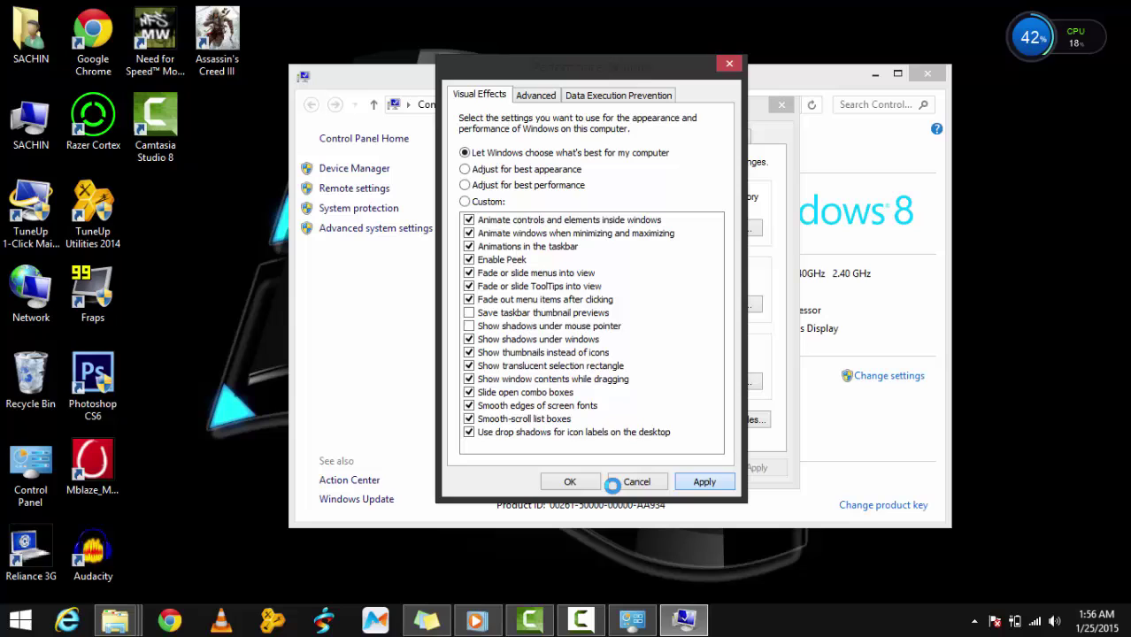
{"action": "left_click", "coordinate": [569, 481]}
{"action": "left_click", "coordinate": [782, 105]}
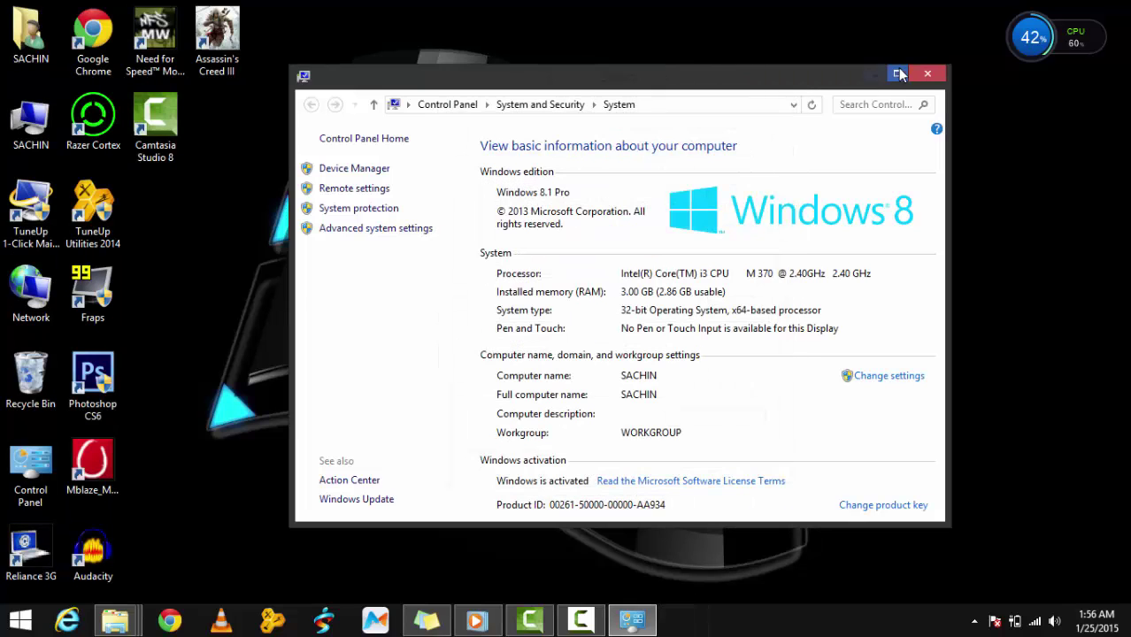
{"action": "left_click", "coordinate": [928, 76]}
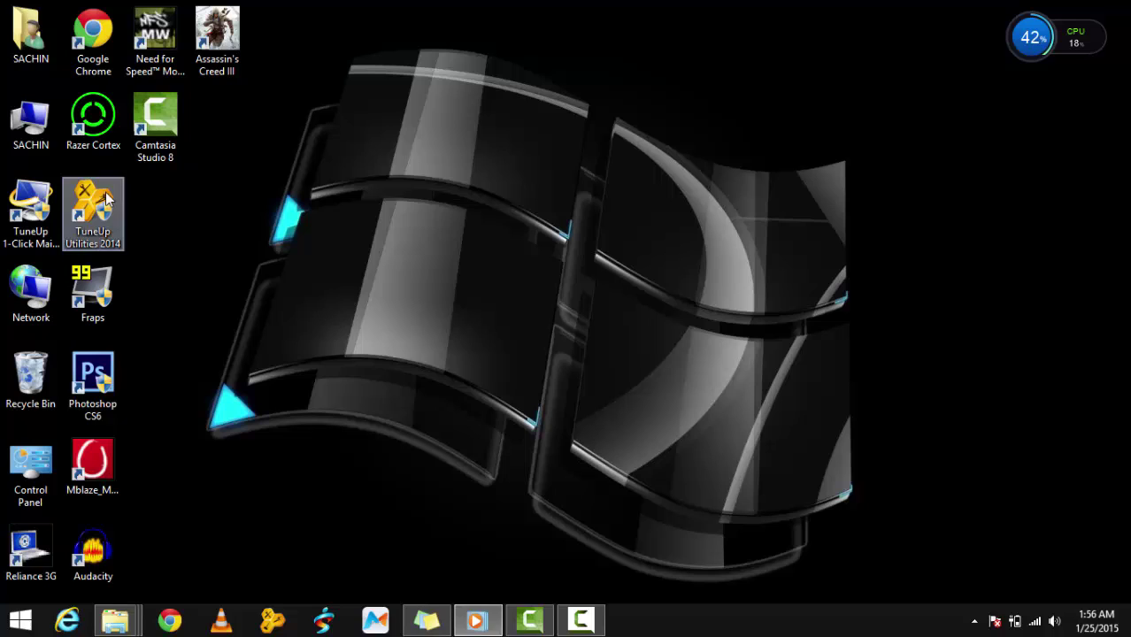
Step: Launch TuneUp Utilities 2014 from the desktop and reposition its window
{"action": "left_click", "coordinate": [103, 202]}
{"action": "double_click", "coordinate": [102, 205]}
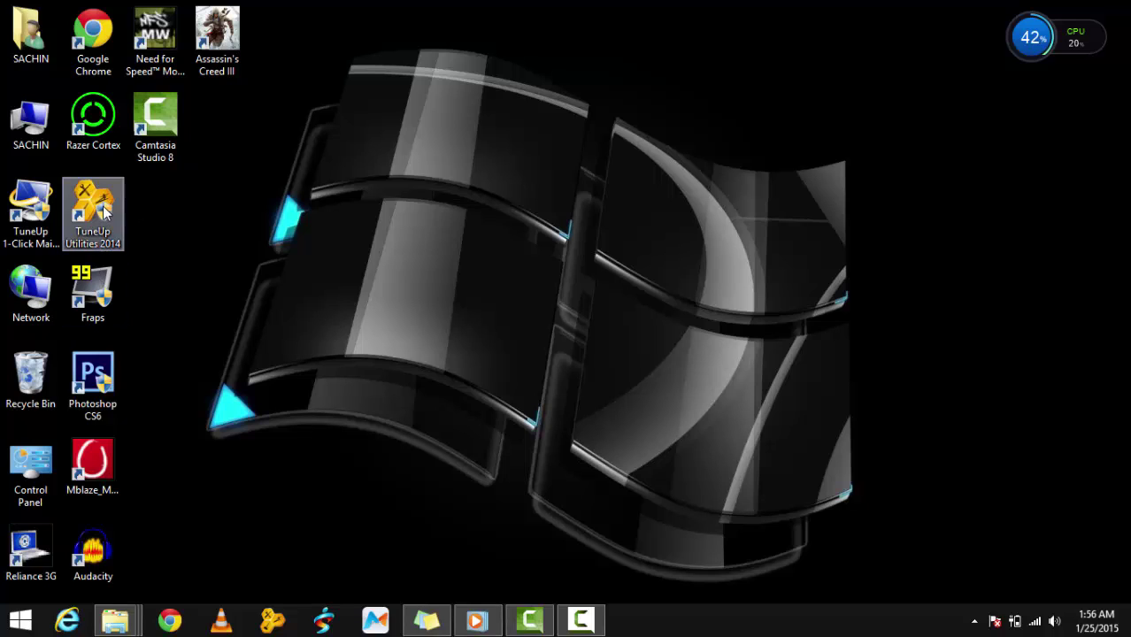
{"action": "double_click", "coordinate": [101, 202]}
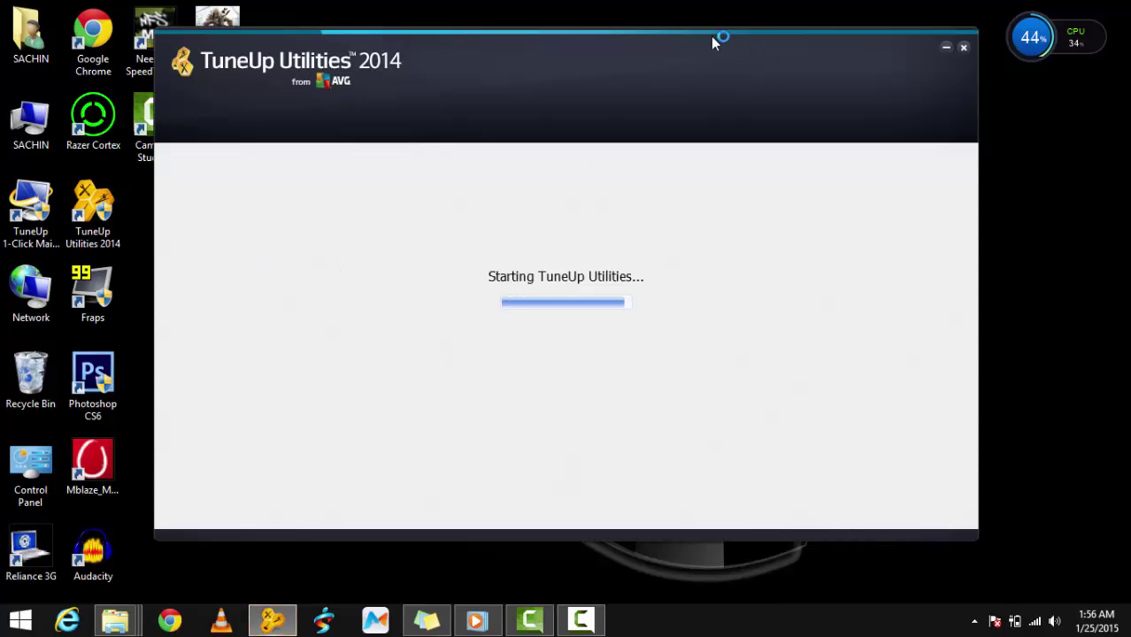
{"action": "left_click_drag", "start_coordinate": [713, 38], "coordinate": [669, 48]}
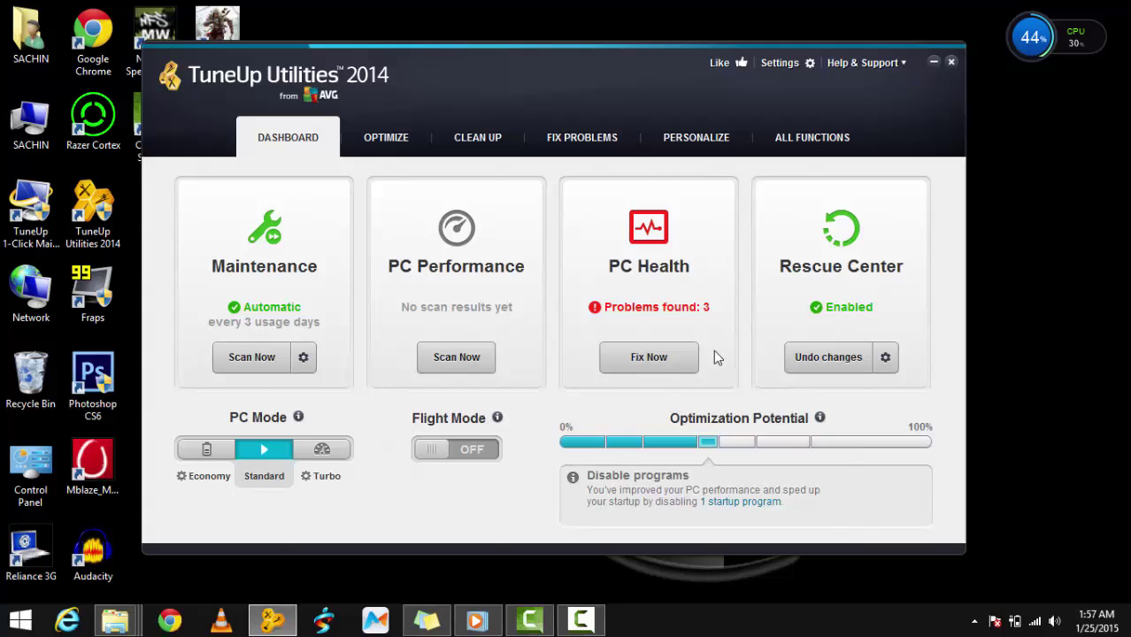
Step: Check the problems reported for PC Health, close their details, and display the clean-up features
{"action": "left_click", "coordinate": [649, 356]}
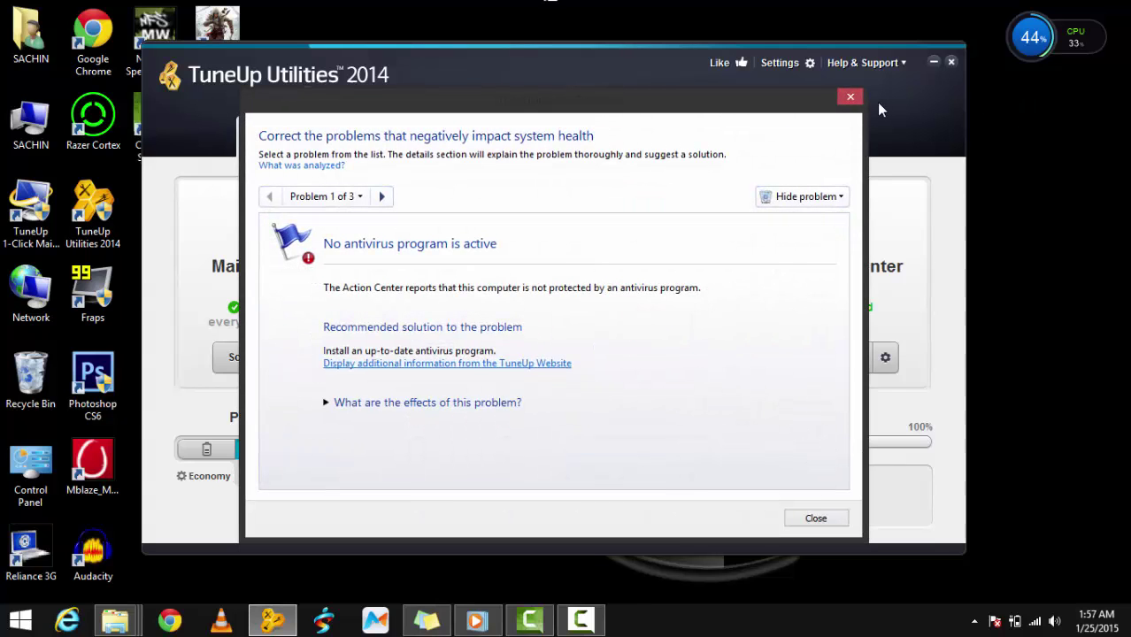
{"action": "left_click", "coordinate": [849, 97]}
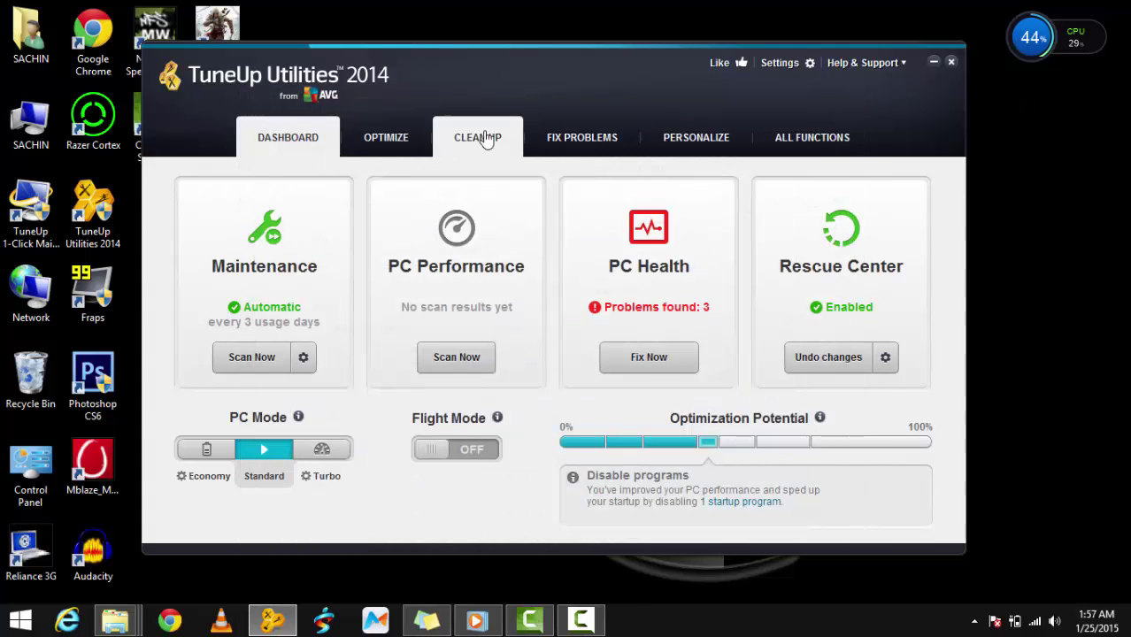
{"action": "left_click", "coordinate": [485, 141]}
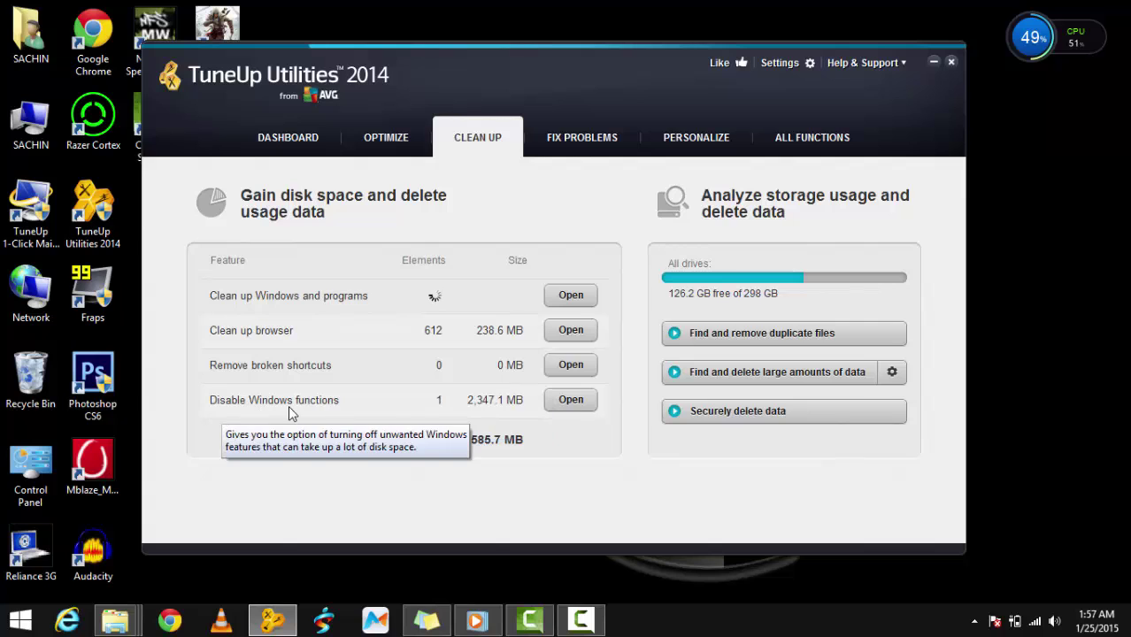
Step: Check which Windows functions can be disabled to free disk space, and look over the problem-fixing and optimization features
{"action": "left_click", "coordinate": [570, 401]}
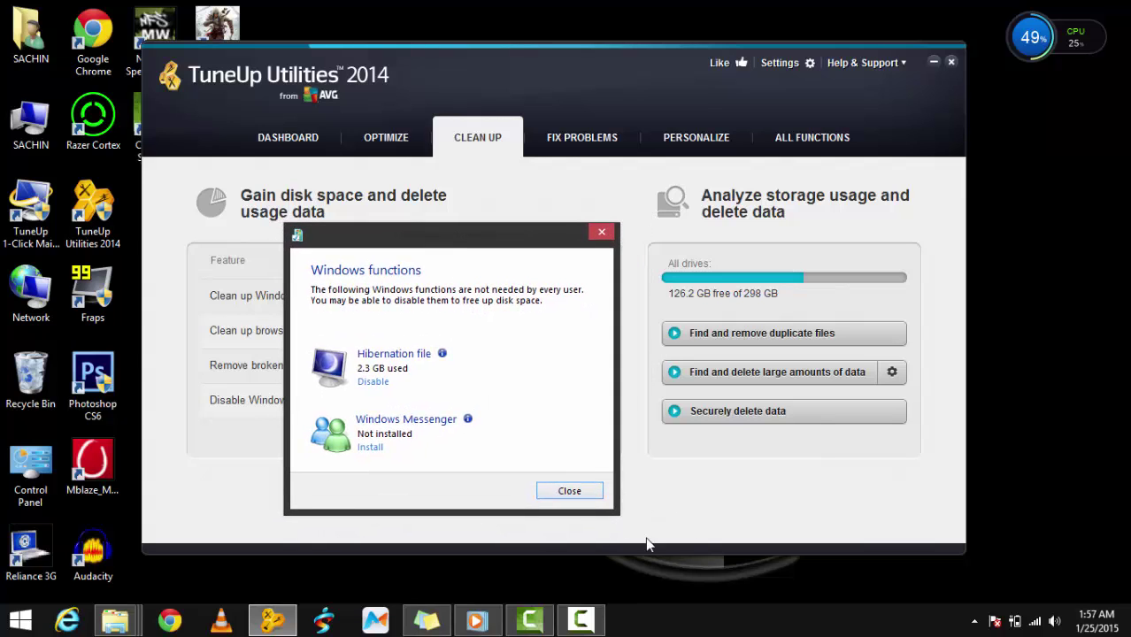
{"action": "left_click", "coordinate": [568, 491]}
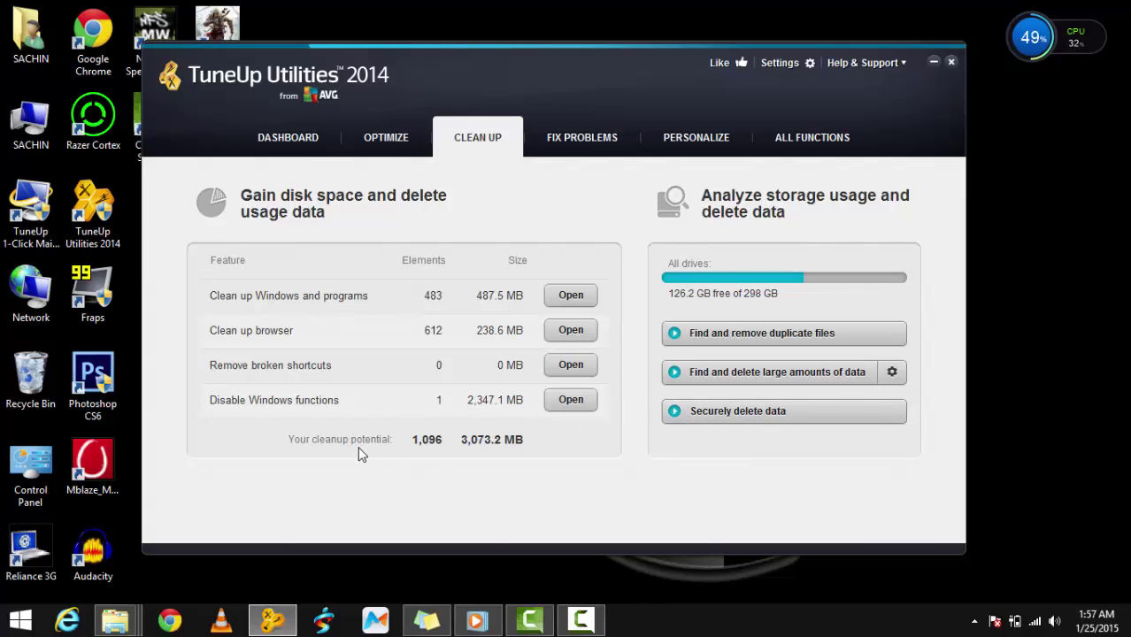
{"action": "left_click", "coordinate": [584, 144]}
{"action": "left_click", "coordinate": [505, 150]}
{"action": "left_click", "coordinate": [581, 144]}
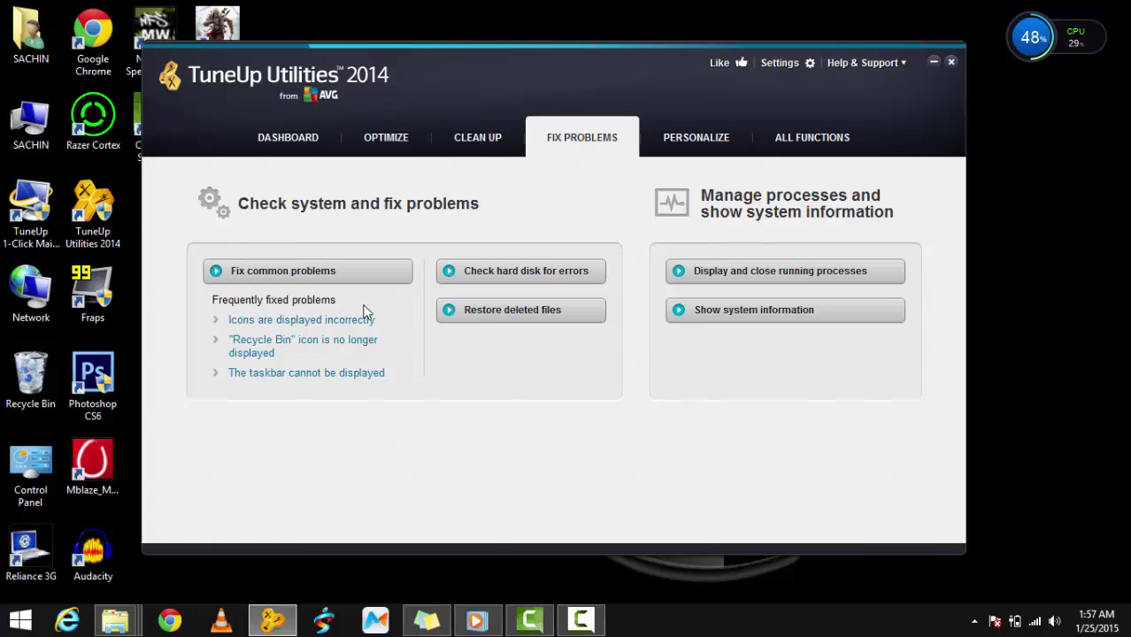
{"action": "left_click", "coordinate": [385, 140]}
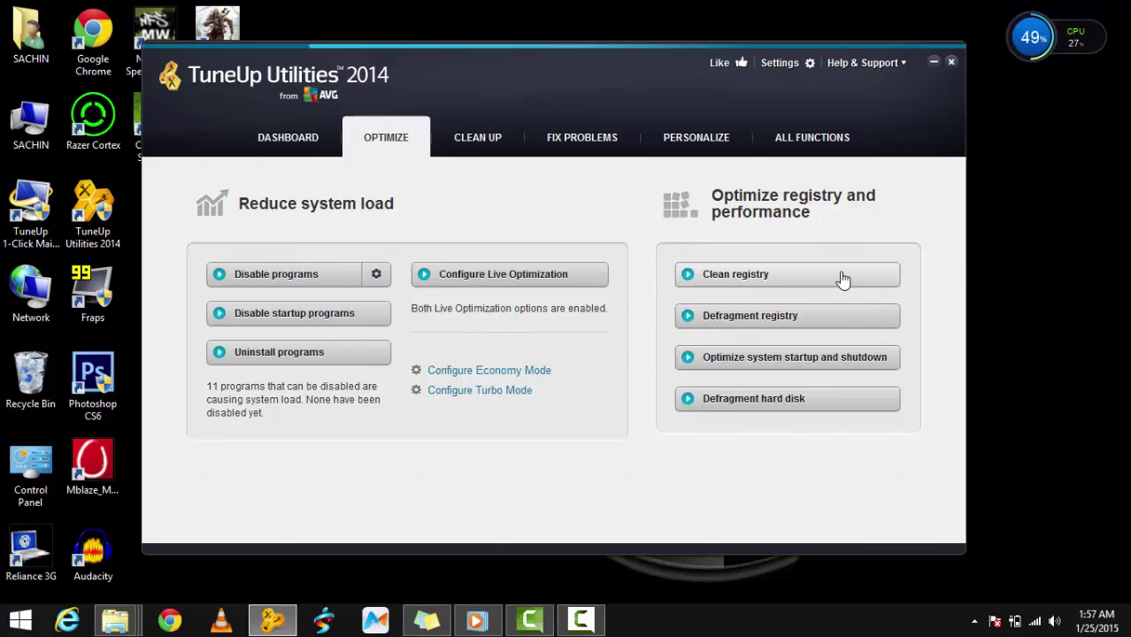
Step: Try the 1-Click Maintenance and PC Performance scans from the dashboard, cancelling the maintenance tests and dismissing the performance questionnaire
{"action": "left_click", "coordinate": [305, 135]}
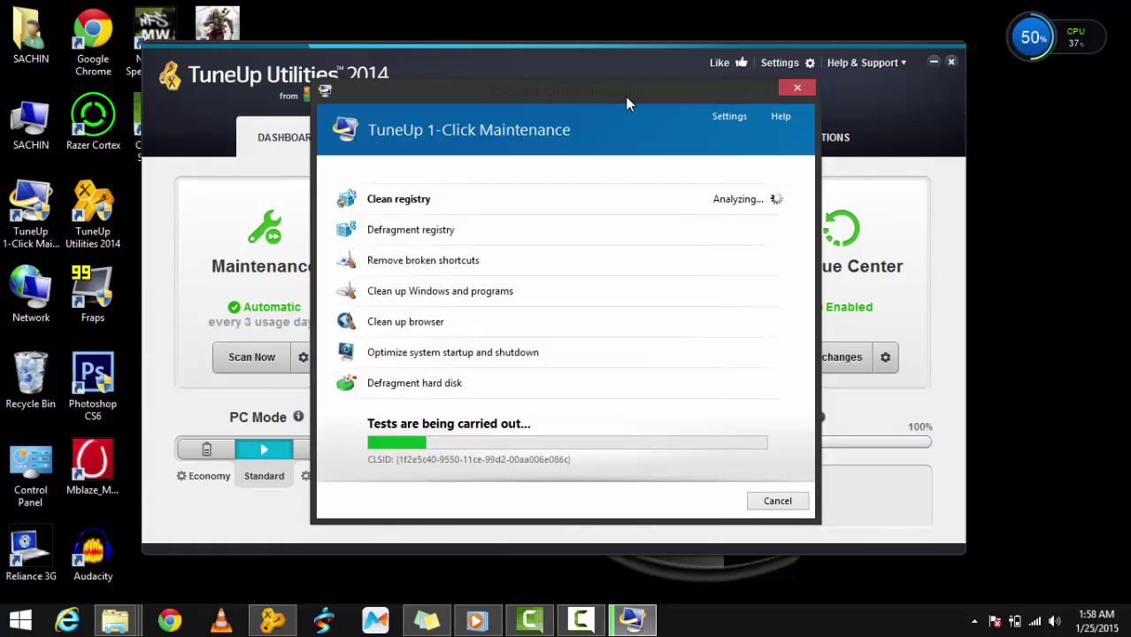
{"action": "left_click_drag", "start_coordinate": [633, 94], "coordinate": [692, 101]}
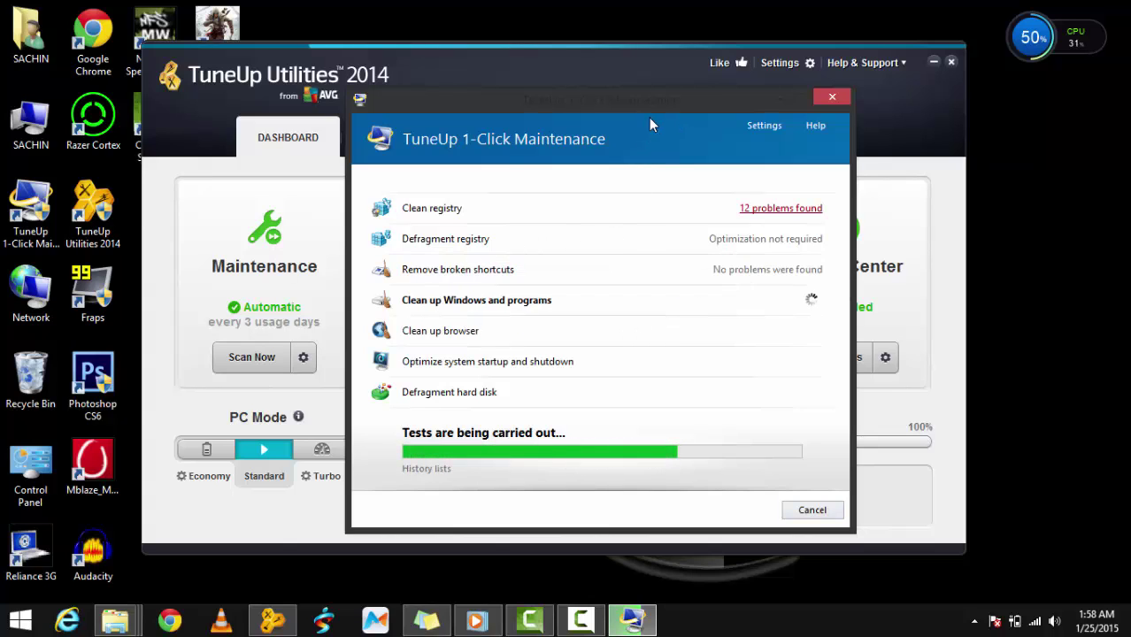
{"action": "mouse_move", "coordinate": [642, 113]}
{"action": "left_mouse_down"}
{"action": "mouse_move", "coordinate": [643, 97]}
{"action": "mouse_move", "coordinate": [630, 96]}
{"action": "mouse_move", "coordinate": [621, 134]}
{"action": "mouse_move", "coordinate": [614, 108]}
{"action": "mouse_move", "coordinate": [595, 105]}
{"action": "mouse_move", "coordinate": [636, 104]}
{"action": "mouse_move", "coordinate": [571, 111]}
{"action": "mouse_move", "coordinate": [630, 121]}
{"action": "mouse_move", "coordinate": [563, 97]}
{"action": "mouse_move", "coordinate": [561, 109]}
{"action": "mouse_move", "coordinate": [587, 108]}
{"action": "mouse_move", "coordinate": [632, 142]}
{"action": "mouse_move", "coordinate": [623, 113]}
{"action": "mouse_move", "coordinate": [653, 124]}
{"action": "left_mouse_up"}
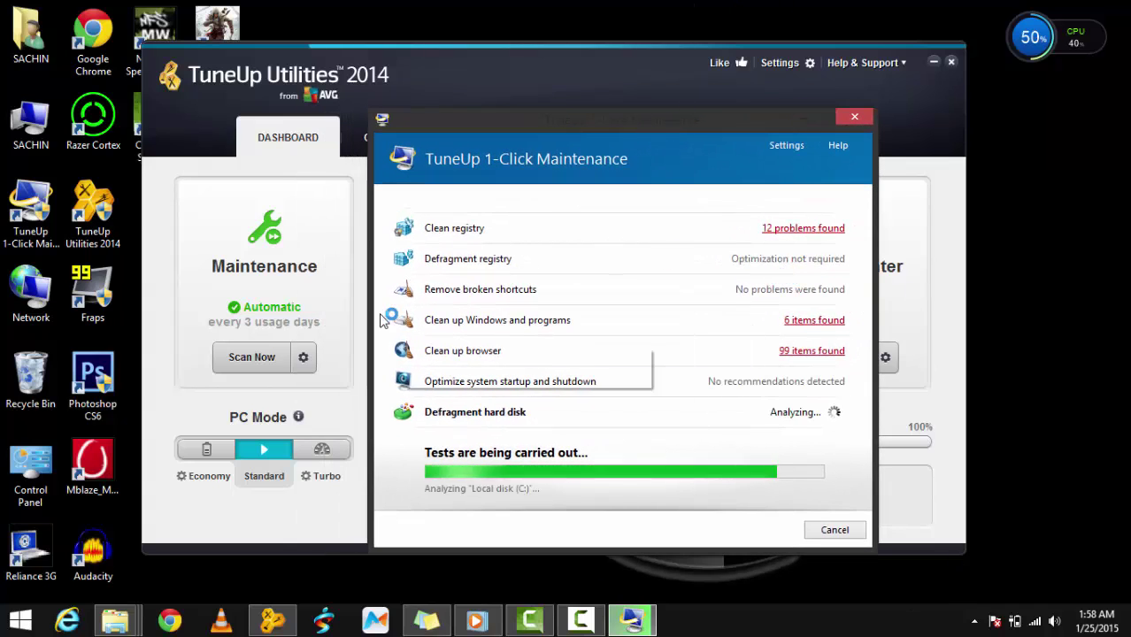
{"action": "mouse_move", "coordinate": [465, 256]}
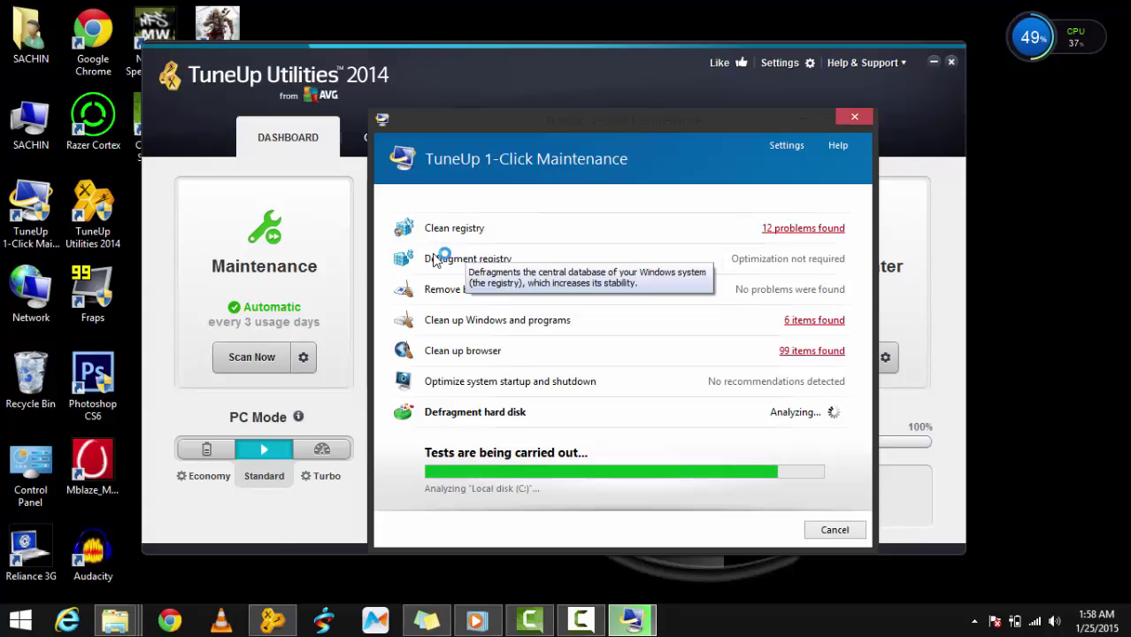
{"action": "mouse_move", "coordinate": [445, 272]}
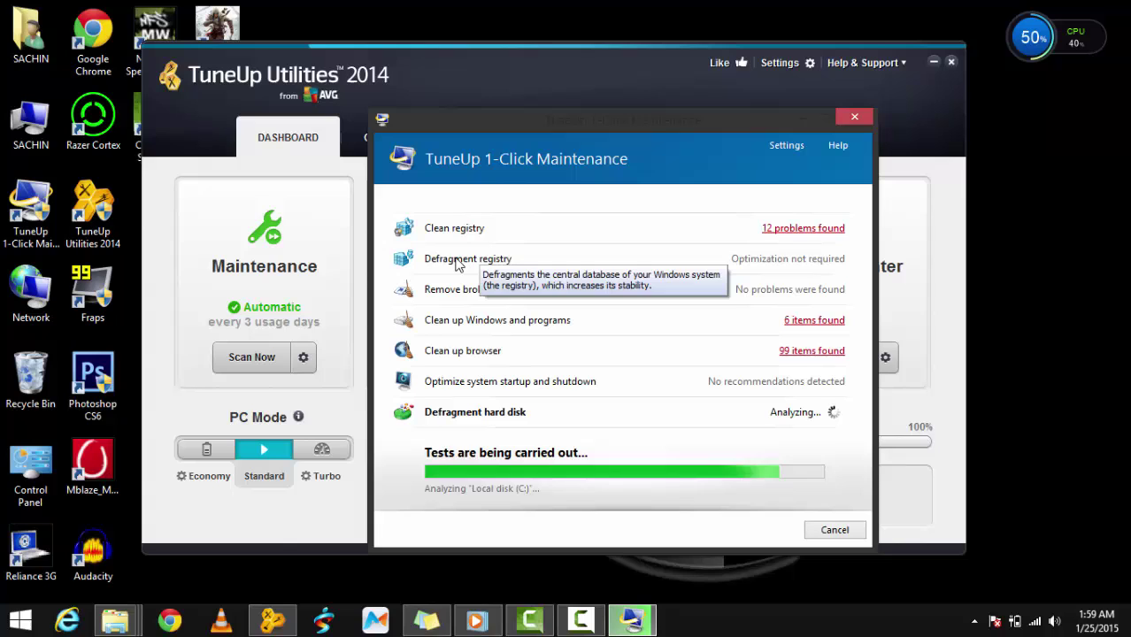
{"action": "left_click", "coordinate": [832, 529]}
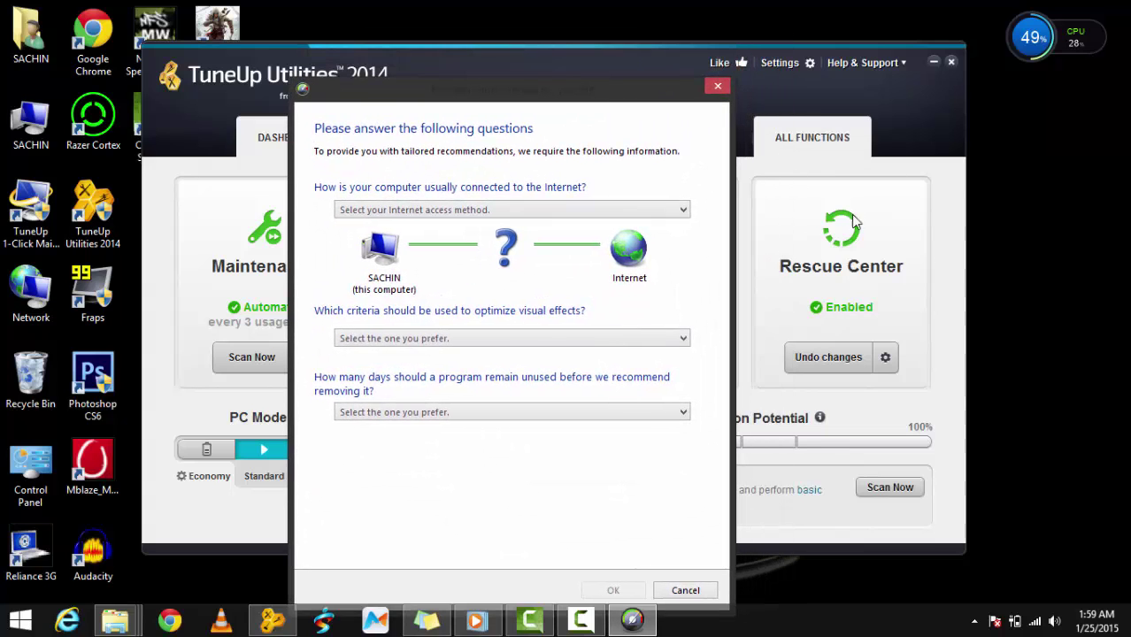
{"action": "left_click", "coordinate": [718, 86]}
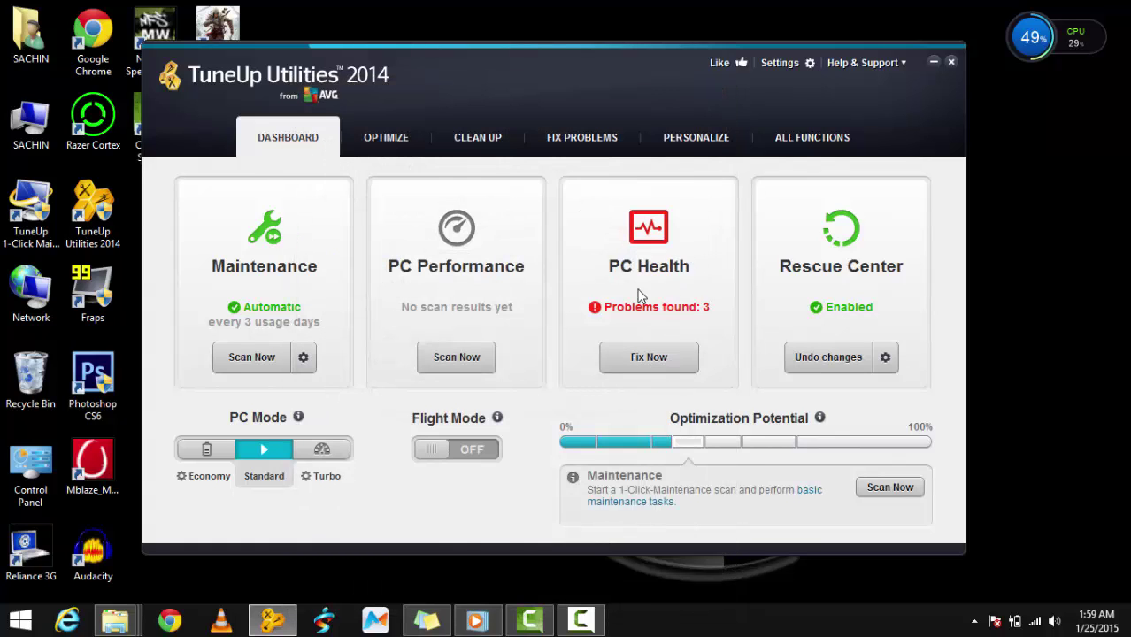
Step: Step through the problems reported for PC Health, close their details, and minimize the TuneUp Utilities window
{"action": "left_click", "coordinate": [670, 357]}
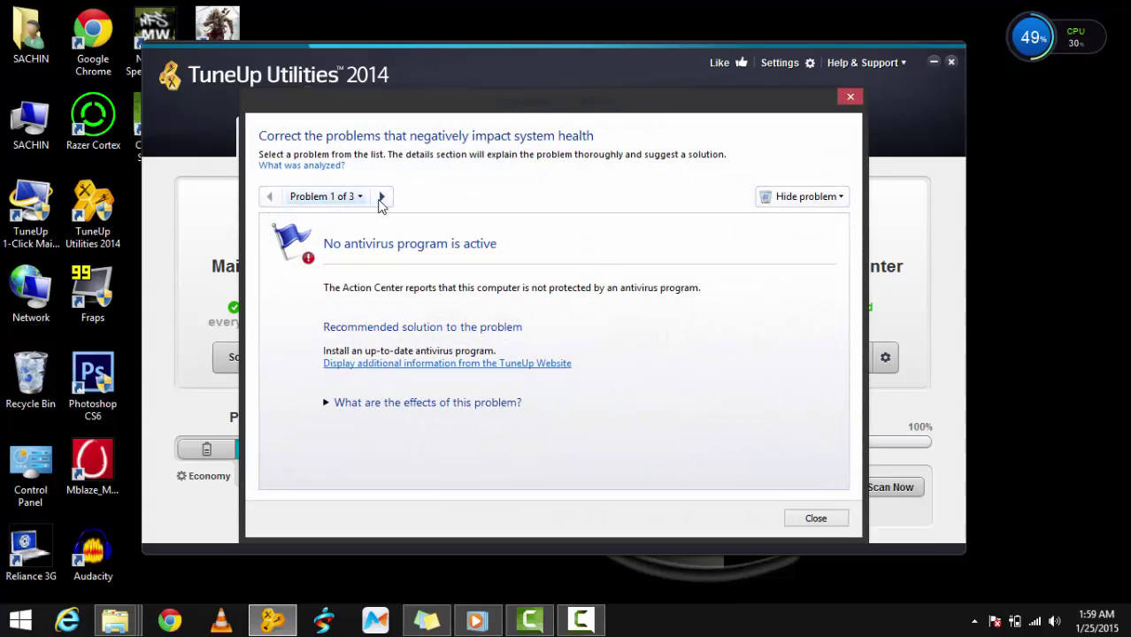
{"action": "left_click", "coordinate": [385, 197]}
{"action": "left_click", "coordinate": [385, 197]}
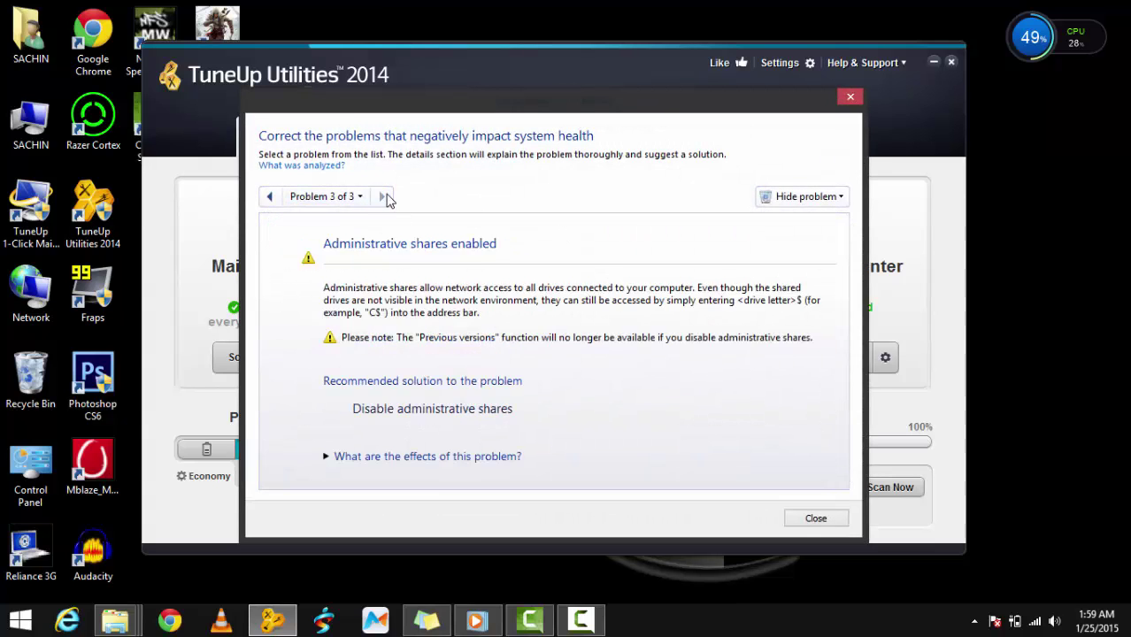
{"action": "left_click", "coordinate": [269, 197]}
{"action": "left_click", "coordinate": [269, 197]}
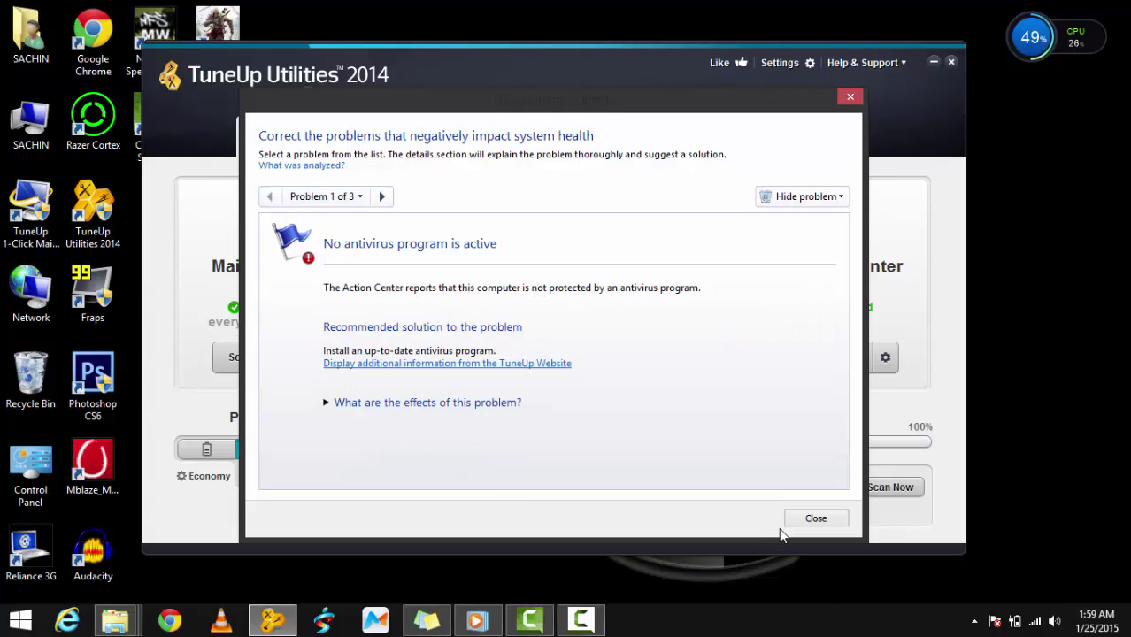
{"action": "left_click", "coordinate": [811, 519]}
{"action": "left_click", "coordinate": [934, 62]}
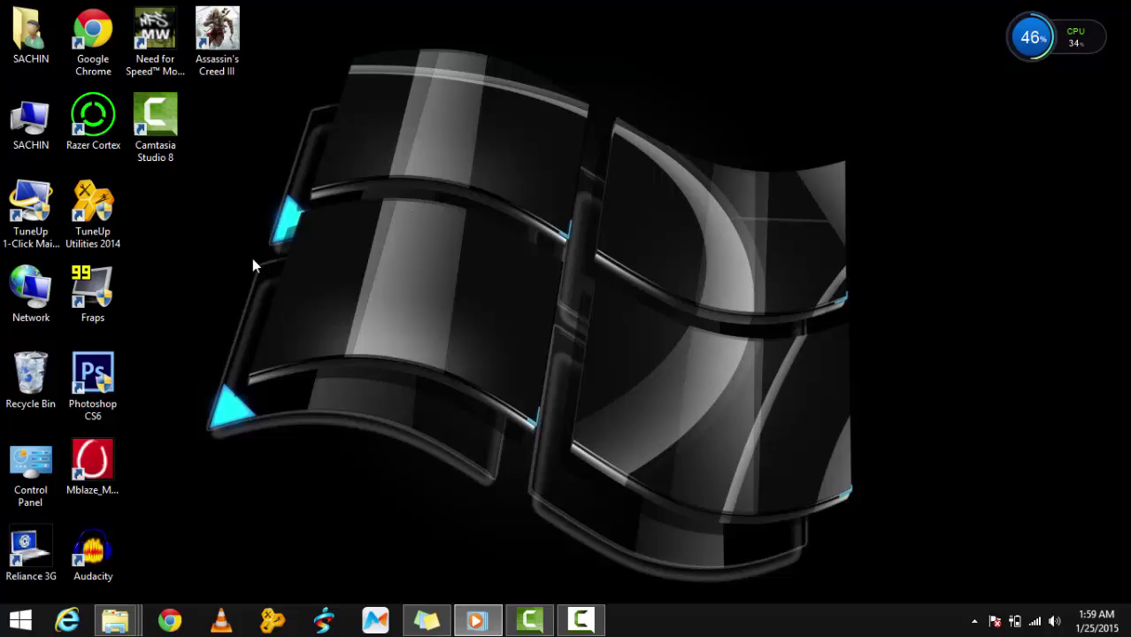
Step: Launch Razer Cortex, look over its add-games list and the Autopatch system game's start page, and close the program
{"action": "double_click", "coordinate": [99, 132]}
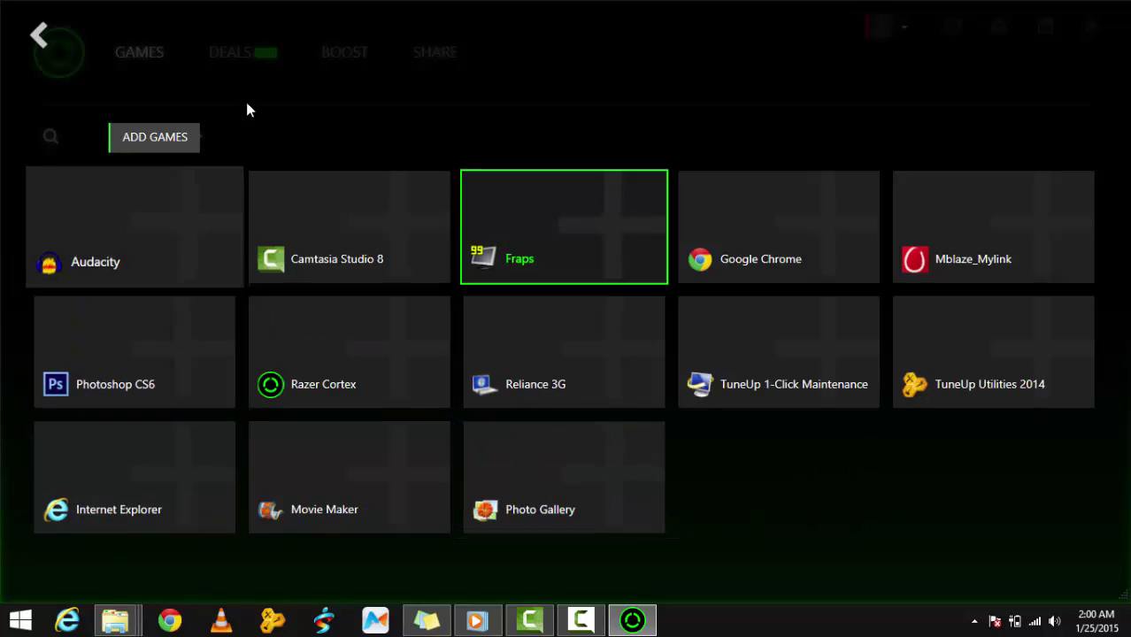
{"action": "left_click", "coordinate": [49, 37]}
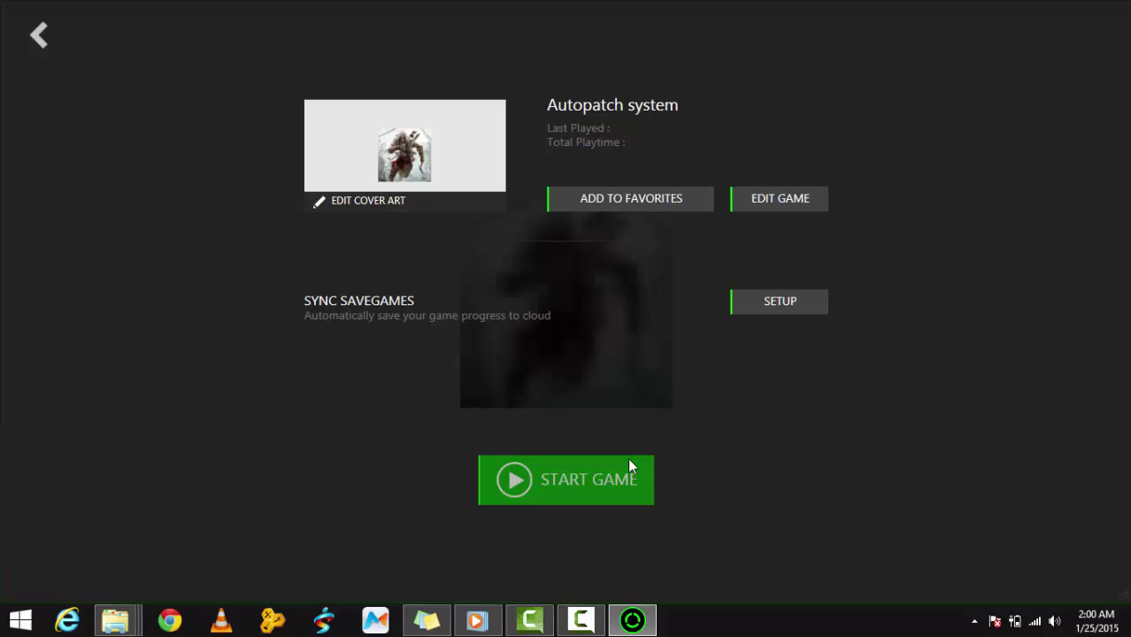
{"action": "left_click", "coordinate": [39, 36]}
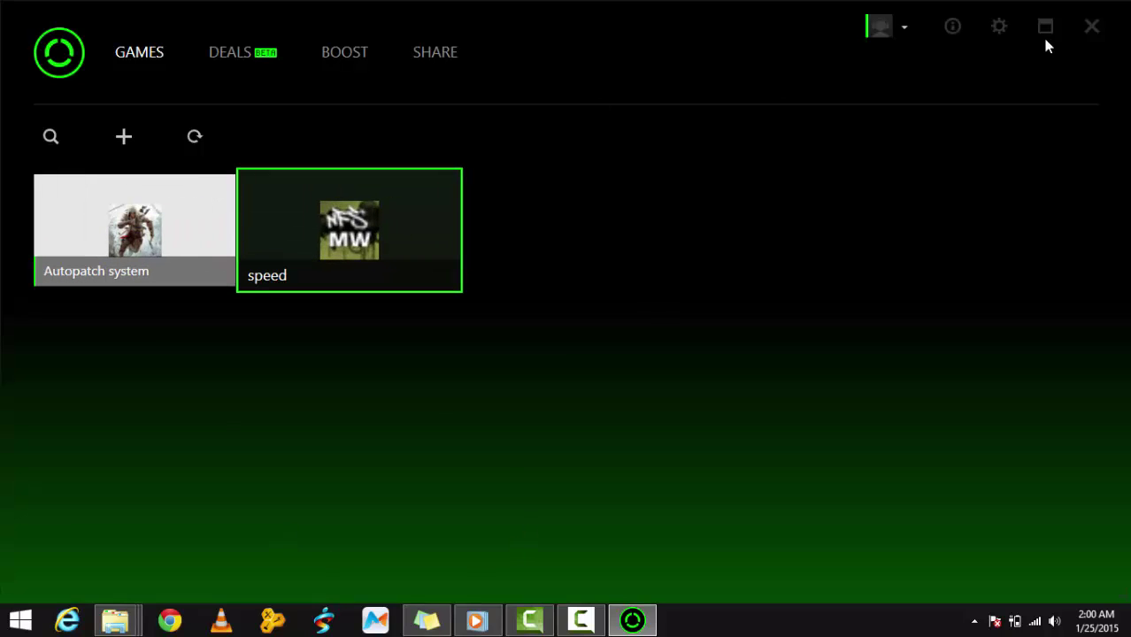
{"action": "left_click", "coordinate": [1091, 26]}
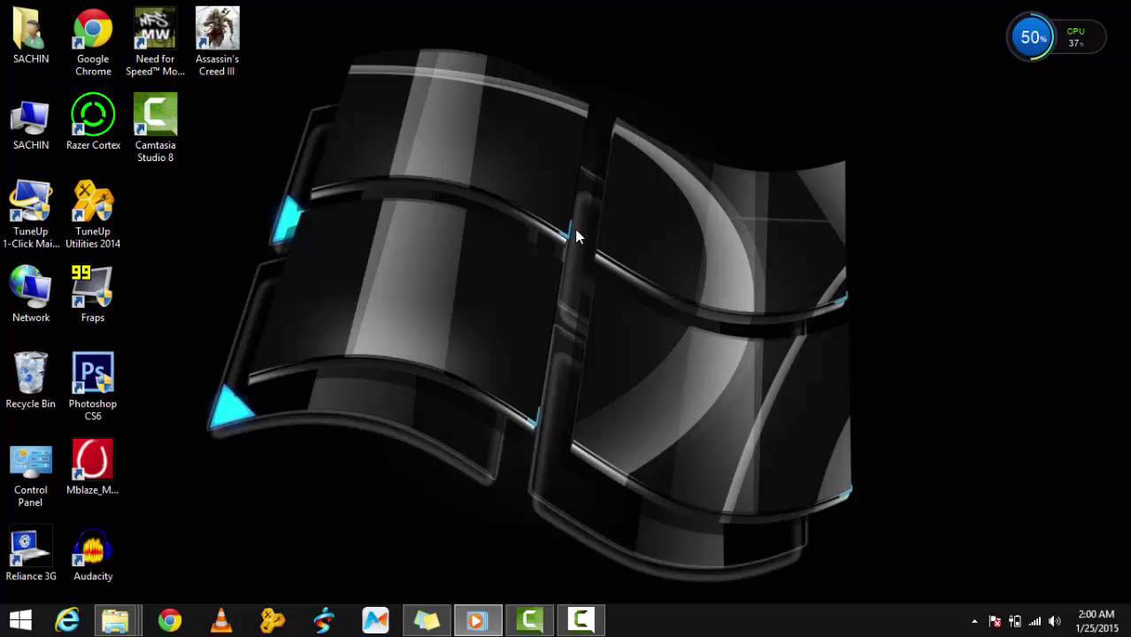